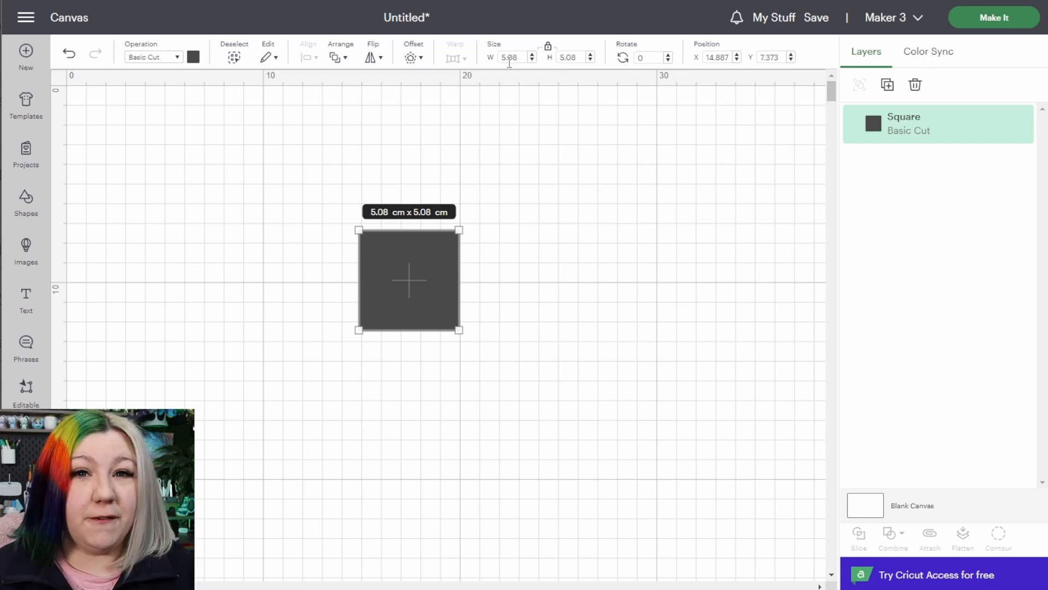
Resize the square to 16 cm wide and, with the proportions unlocked, 10.5 cm high
left_click(501, 59)
type("16")
key("Return")
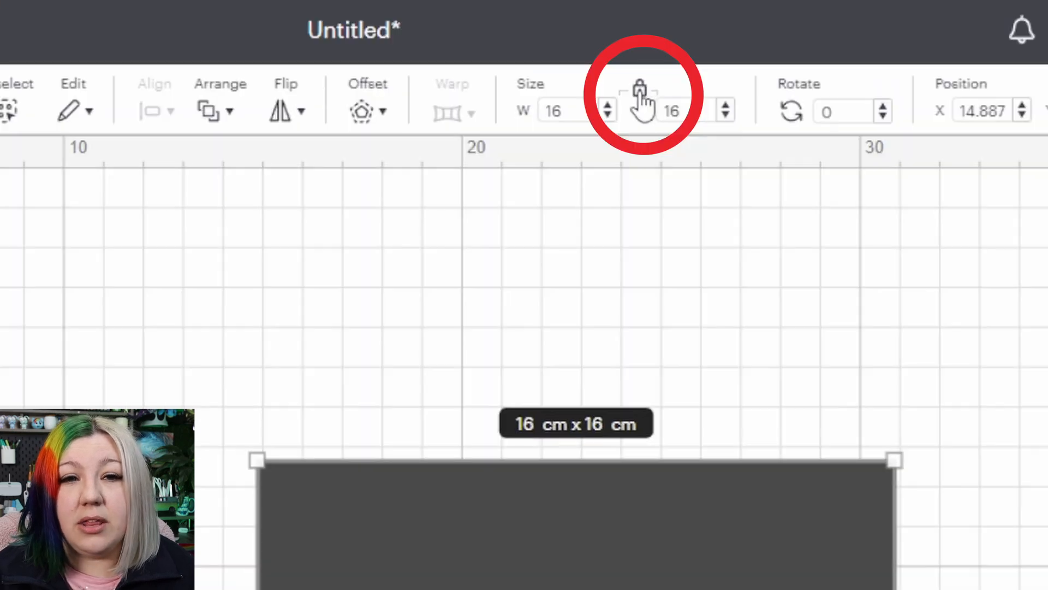
left_click(548, 47)
left_click(647, 107)
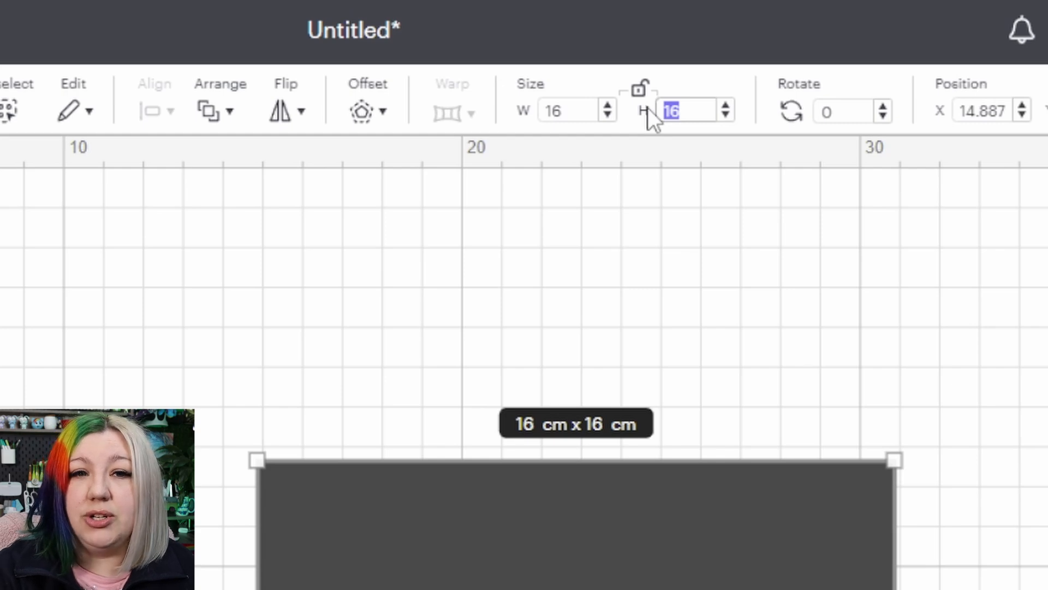
key("BackSpace")
type("10.5")
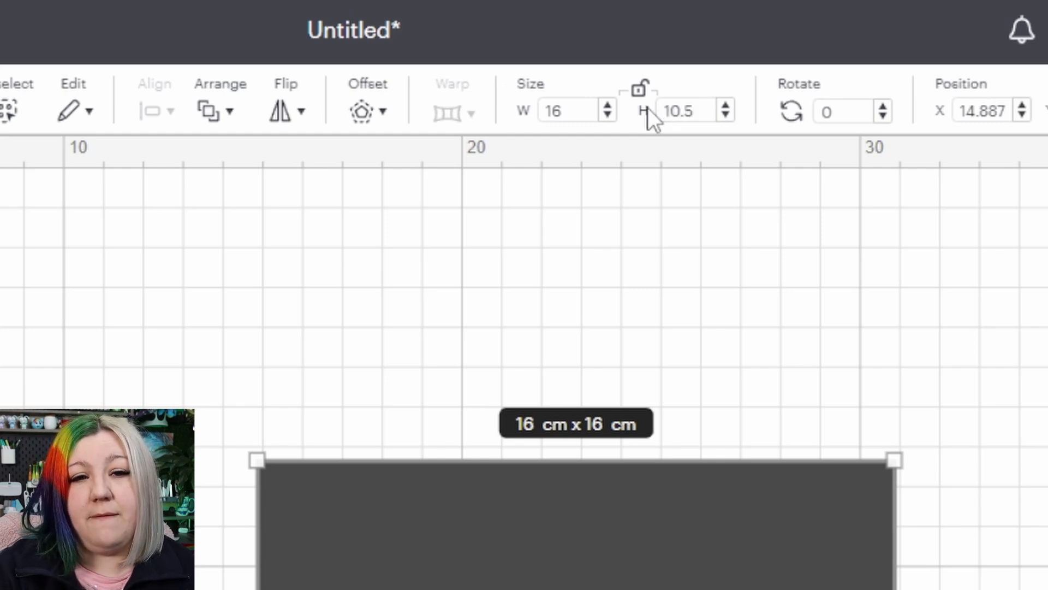
key("Return")
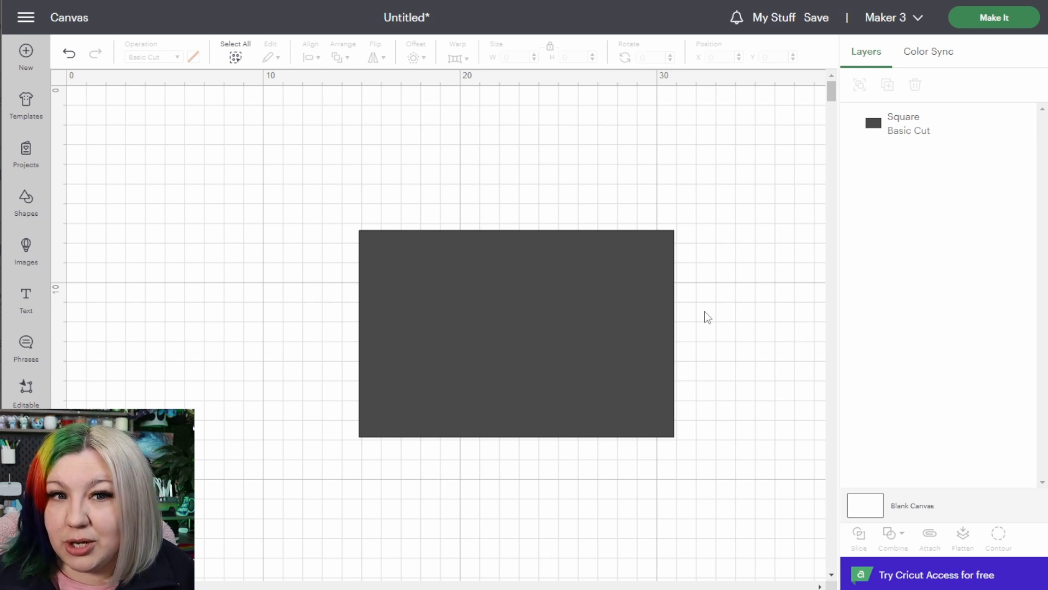
left_click(578, 330)
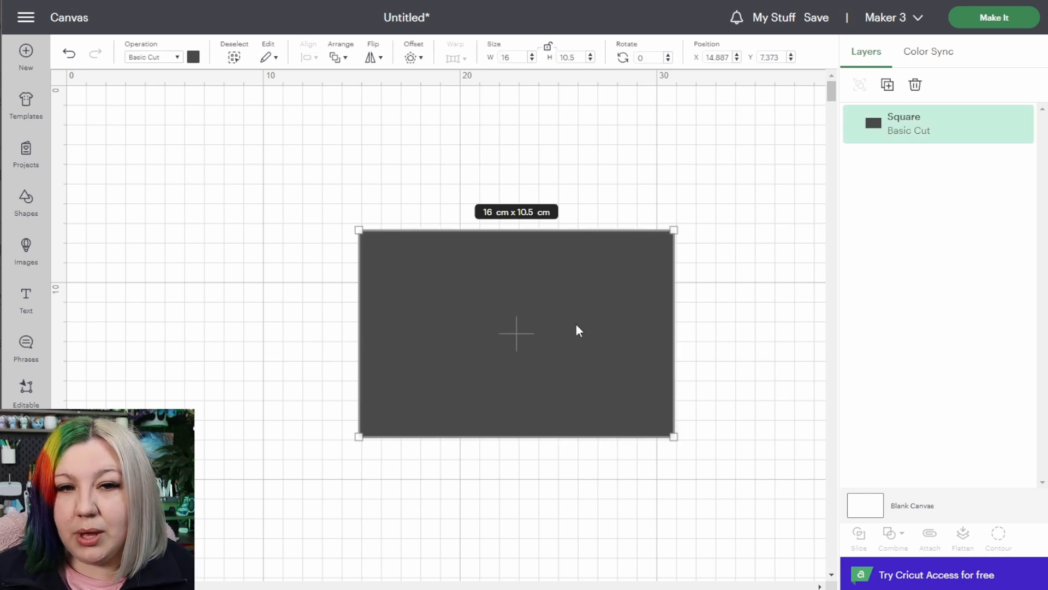
key("ctrl+z")
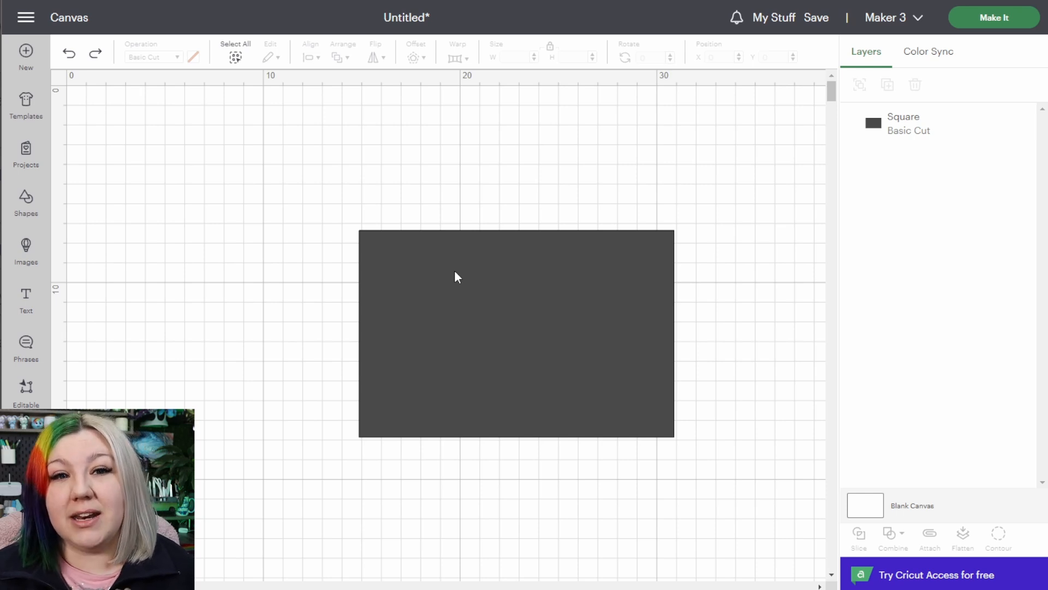
left_click(454, 270)
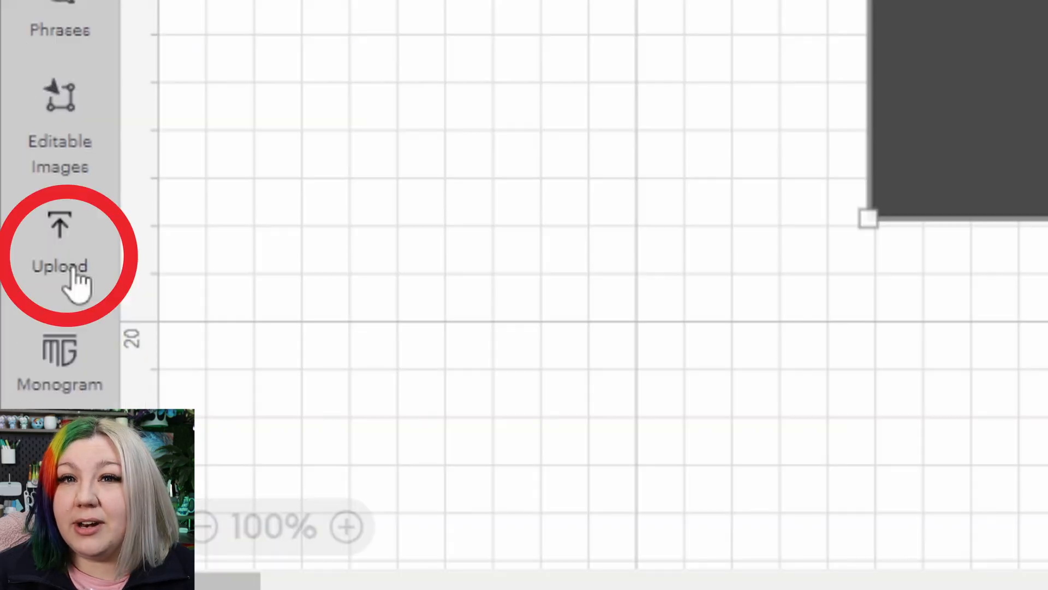
Start an image upload and open the unicorn picture from the Projects folder
left_click(75, 279)
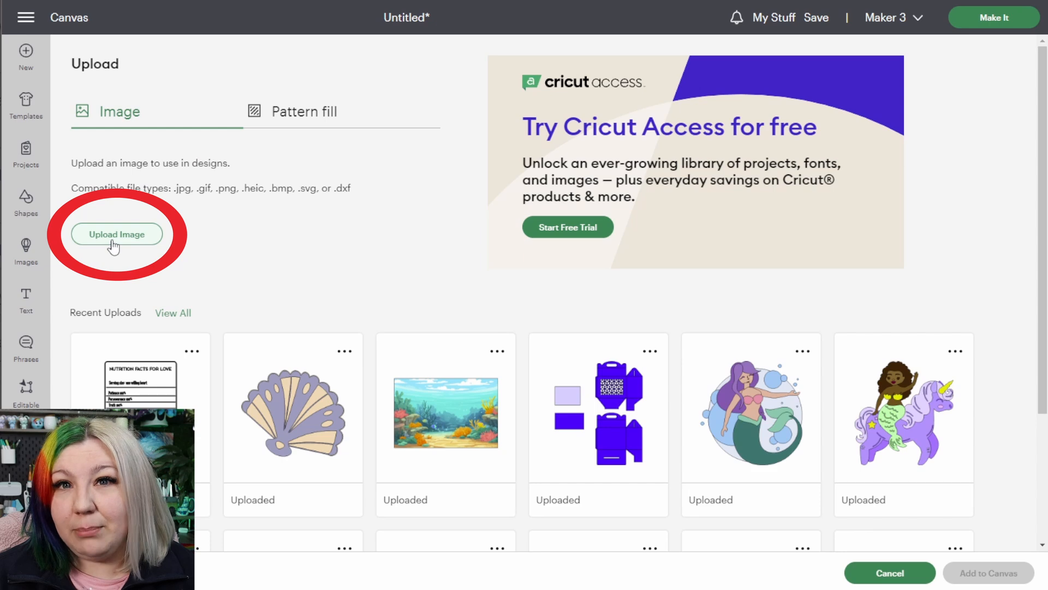
left_click(113, 243)
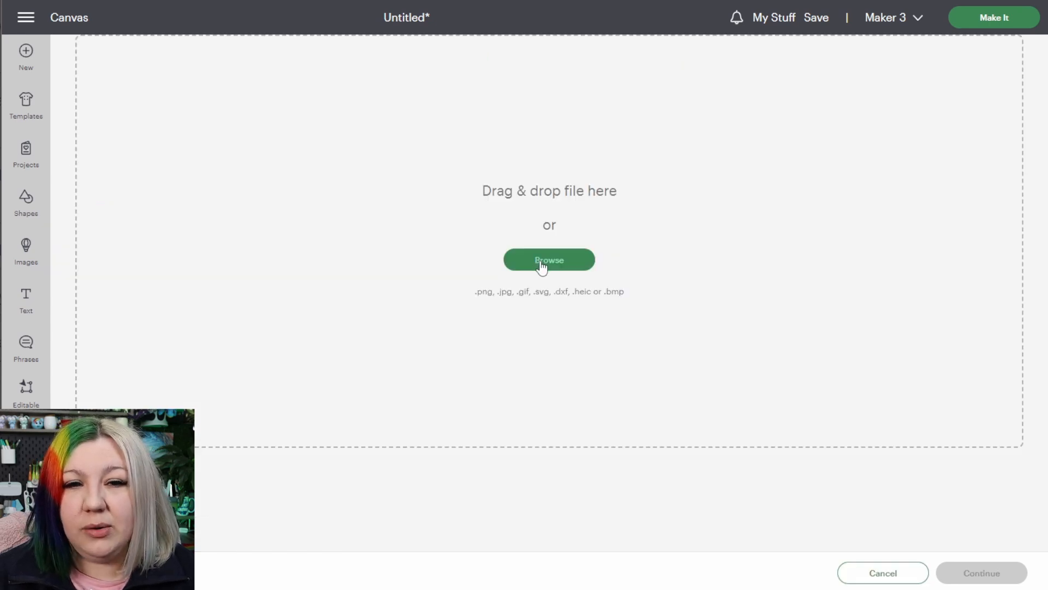
left_click(541, 266)
scroll(82, 196, "up", 5)
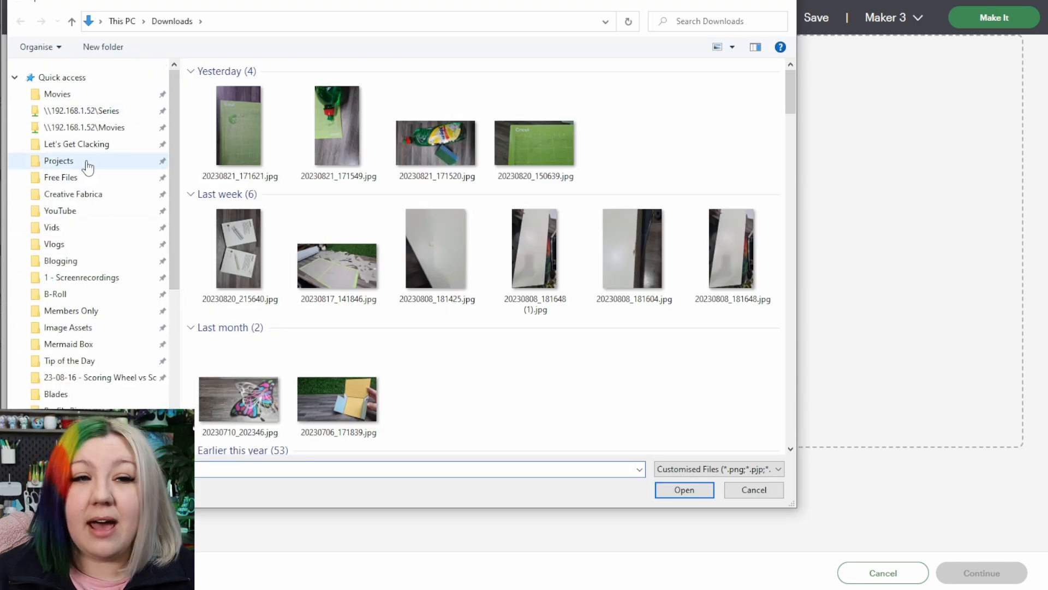
left_click(87, 164)
double_click(224, 101)
double_click(254, 109)
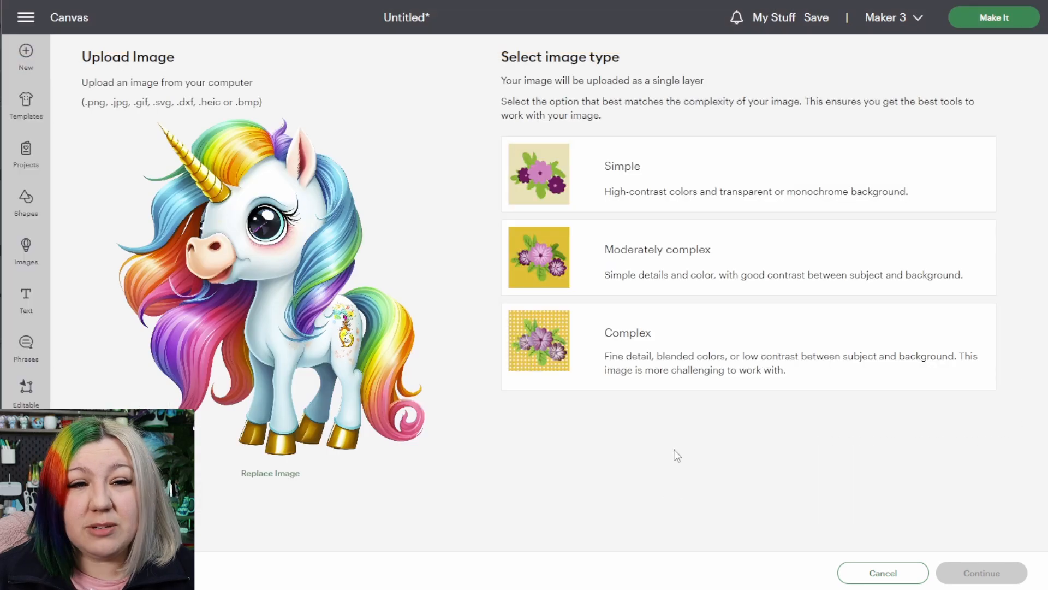
Classify the unicorn image as Complex and preview its cut silhouette, returning to the full-colour view
left_click(667, 352)
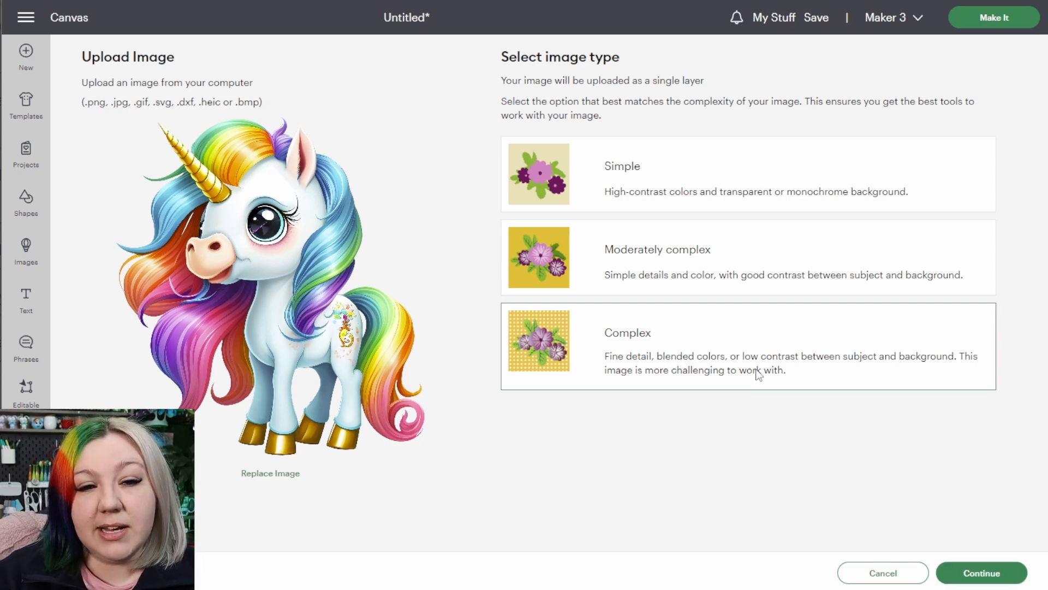
left_click(987, 574)
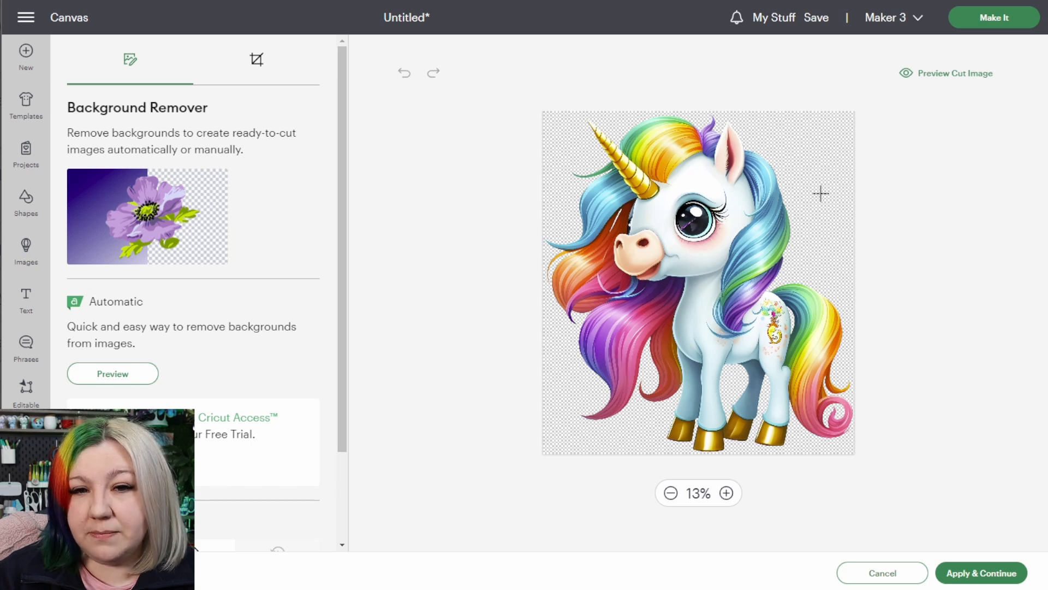
left_click(909, 76)
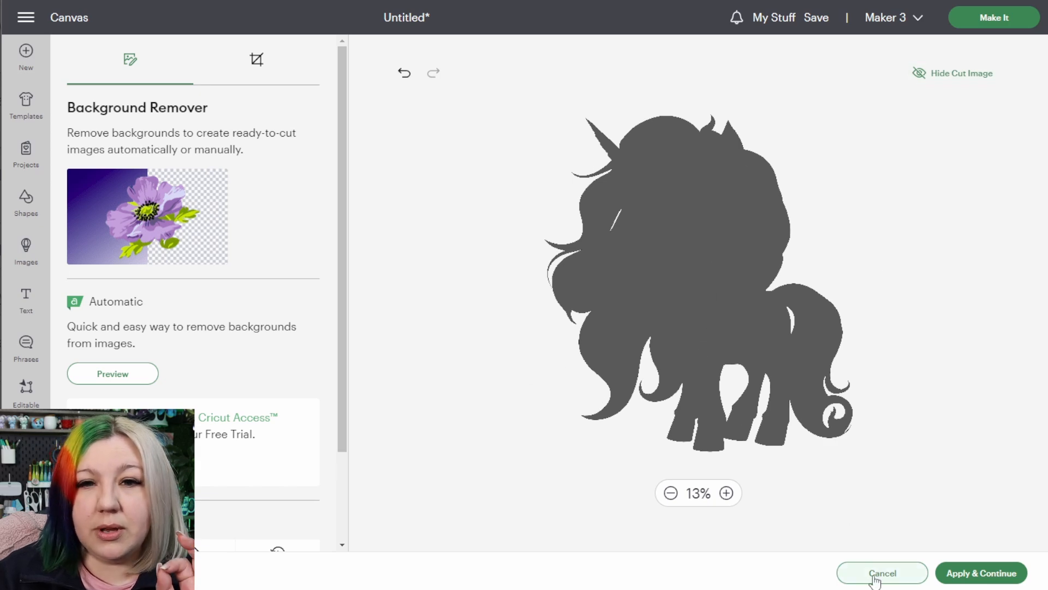
left_click(945, 78)
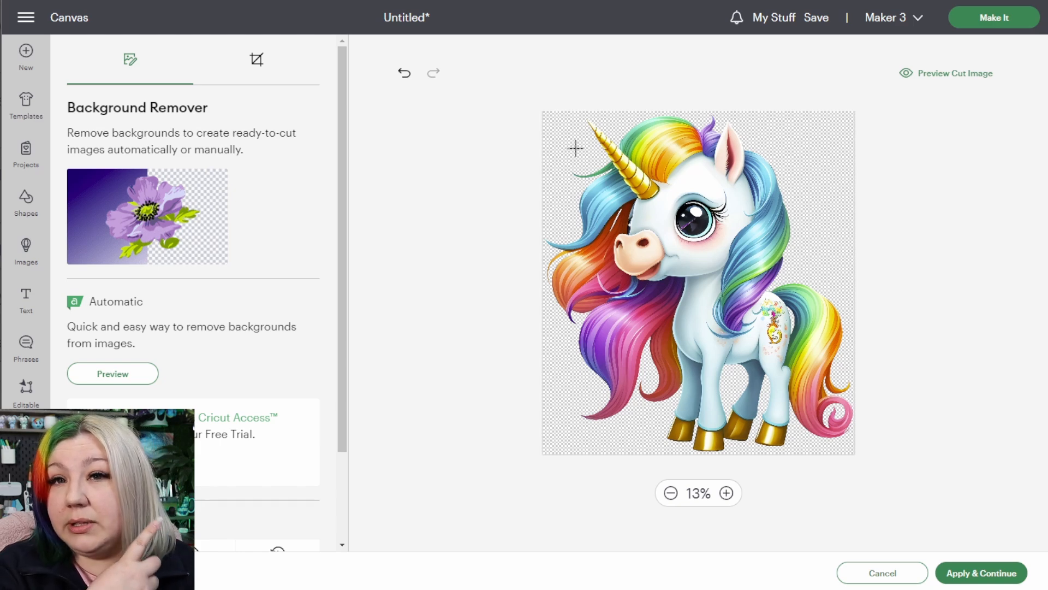
Apply the unicorn image without background edits and upload it as a Print Then Cut image
left_click(984, 580)
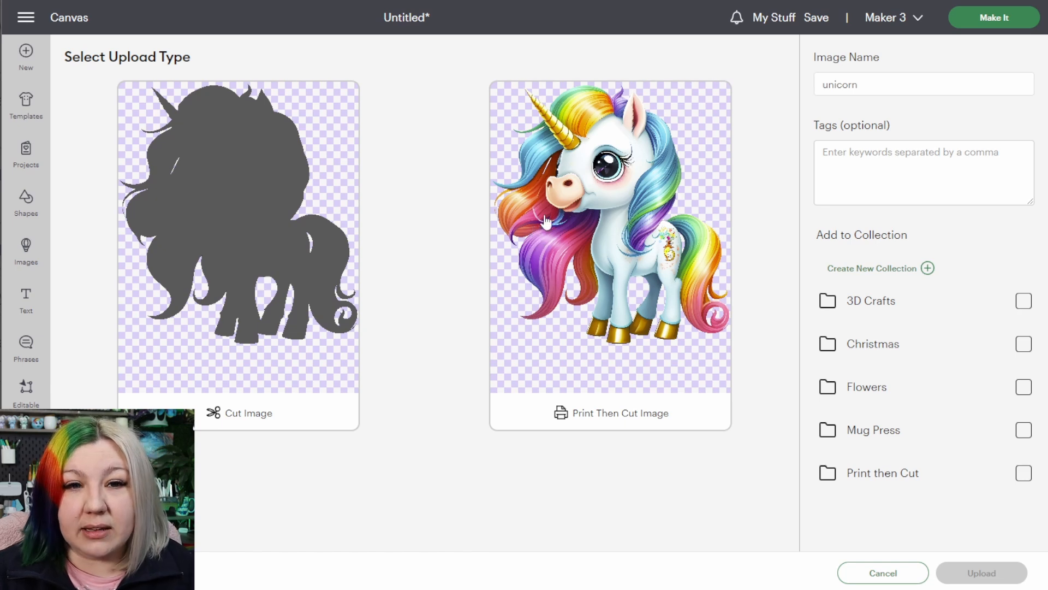
left_click(580, 206)
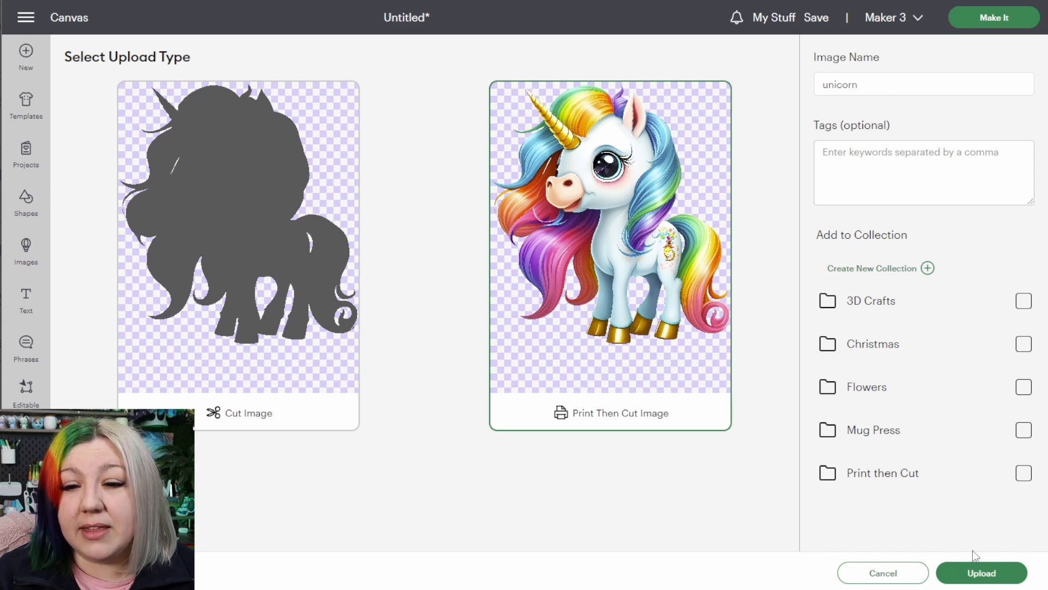
left_click(982, 573)
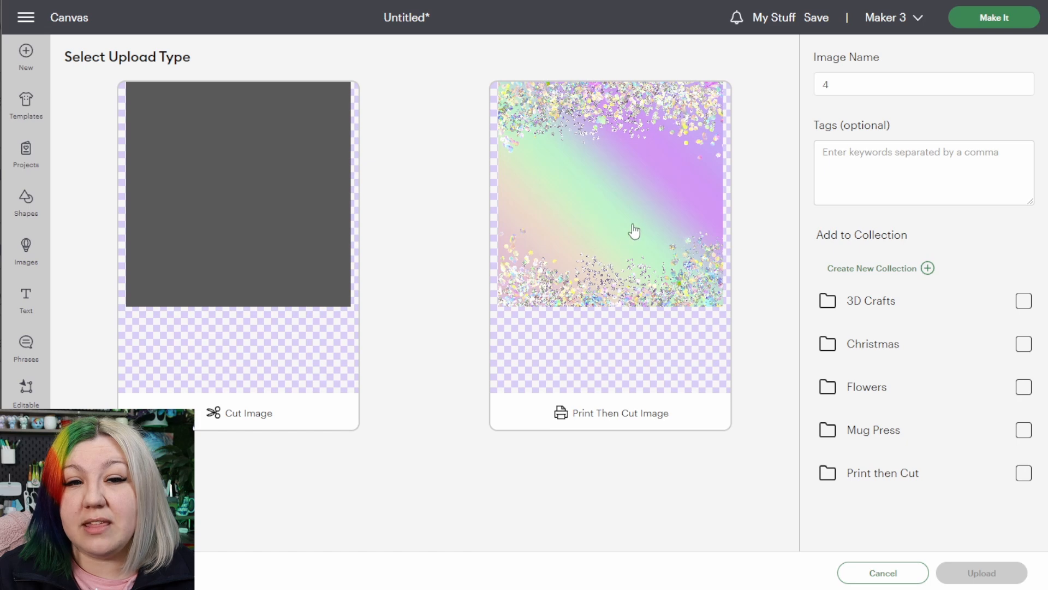
Upload the glitter gradient background as a Print Then Cut image named Unicorn and bring it onto the canvas
left_click(604, 236)
left_click(874, 88)
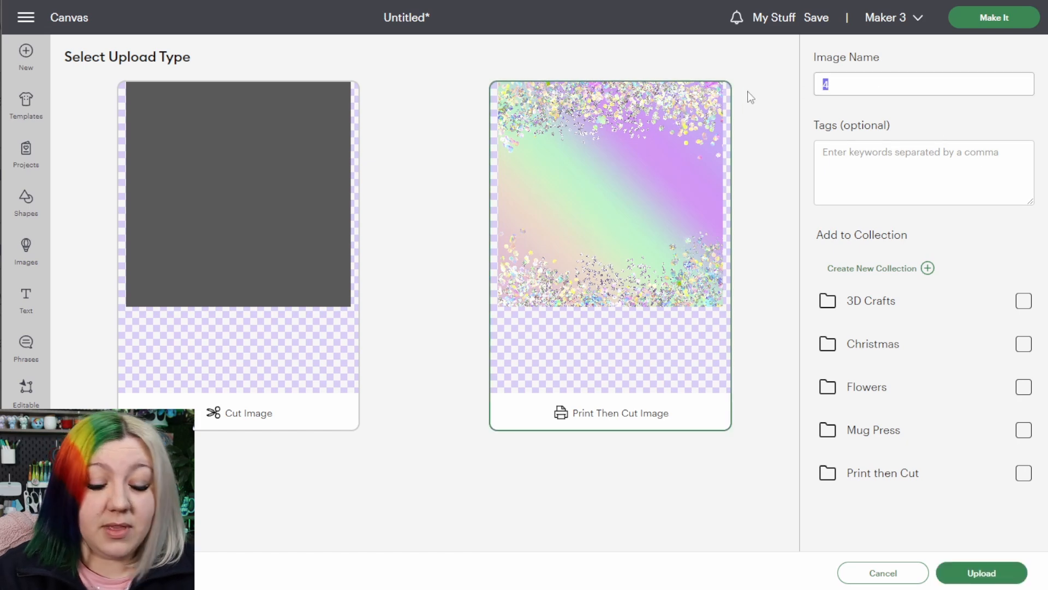
type("Unicorn")
left_click(982, 573)
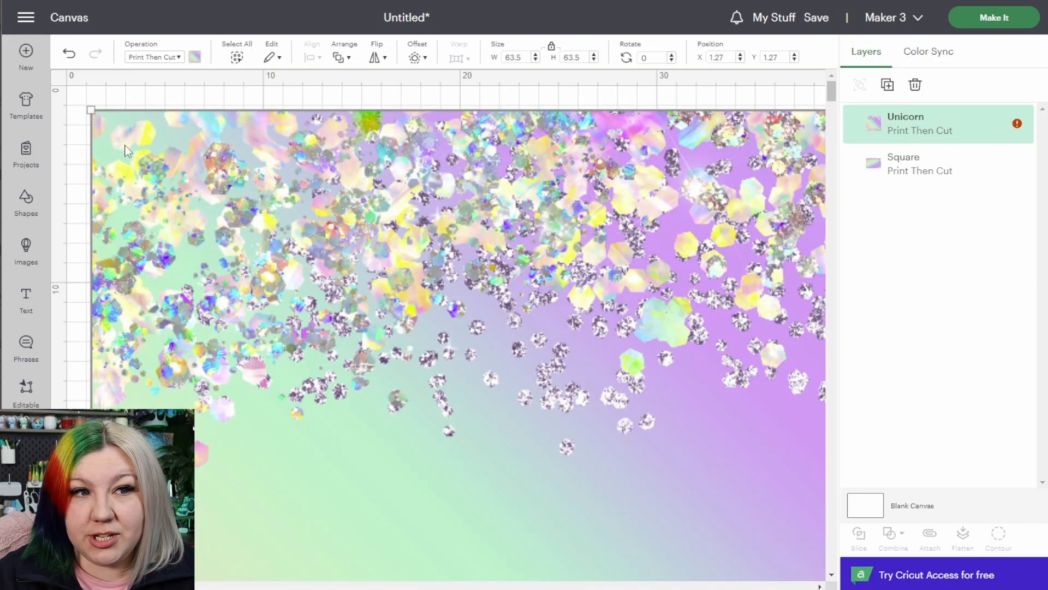
Shrink the glitter background, move it to the left of the dark rectangle and set its width to 16 cm
left_click_drag(91, 108, 83, 160)
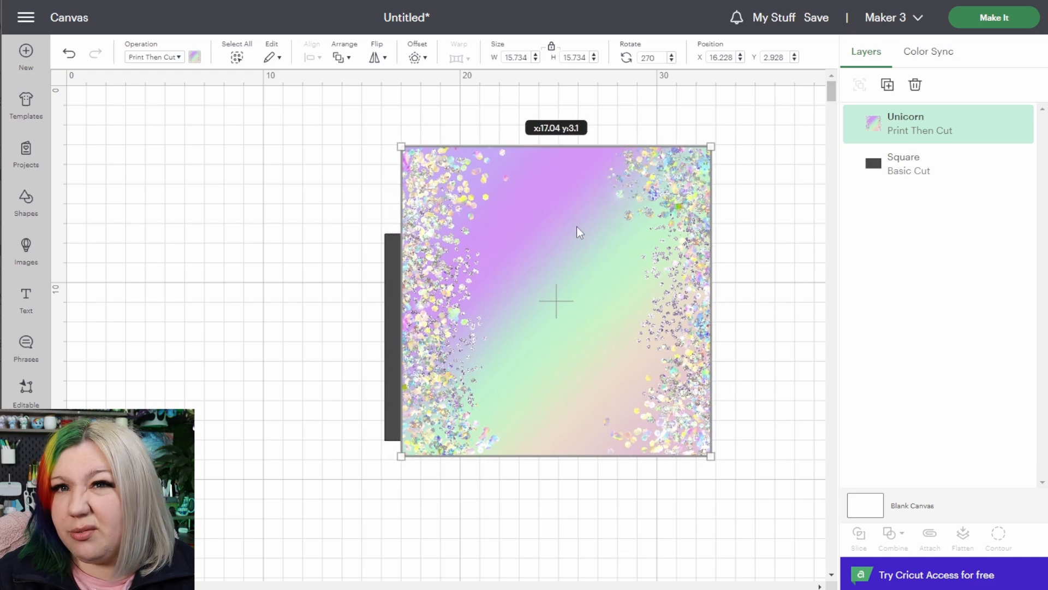
left_click_drag(577, 226, 380, 251)
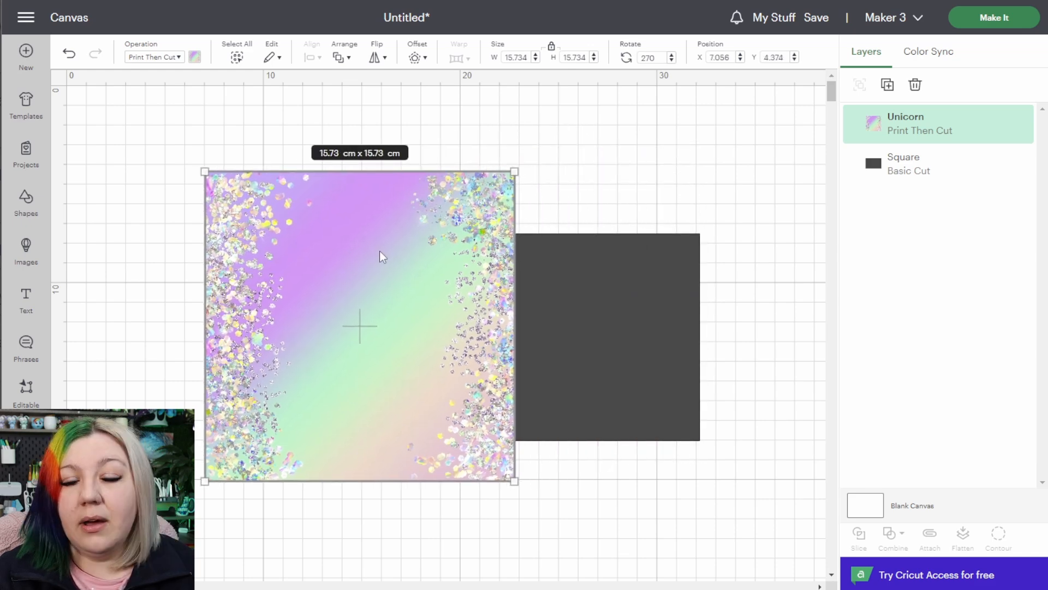
double_click(506, 57)
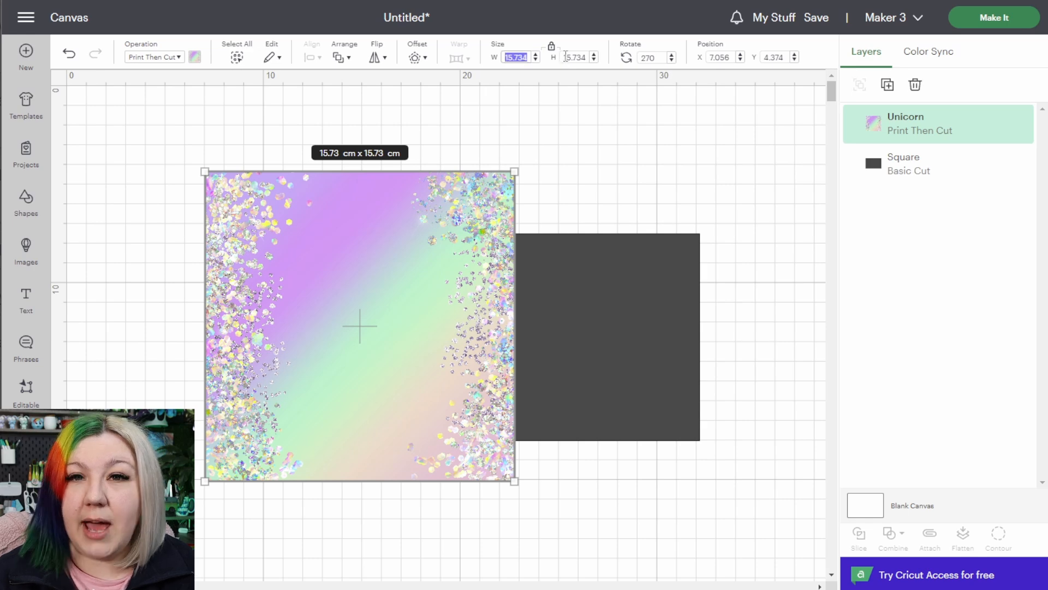
type("16")
key("Return")
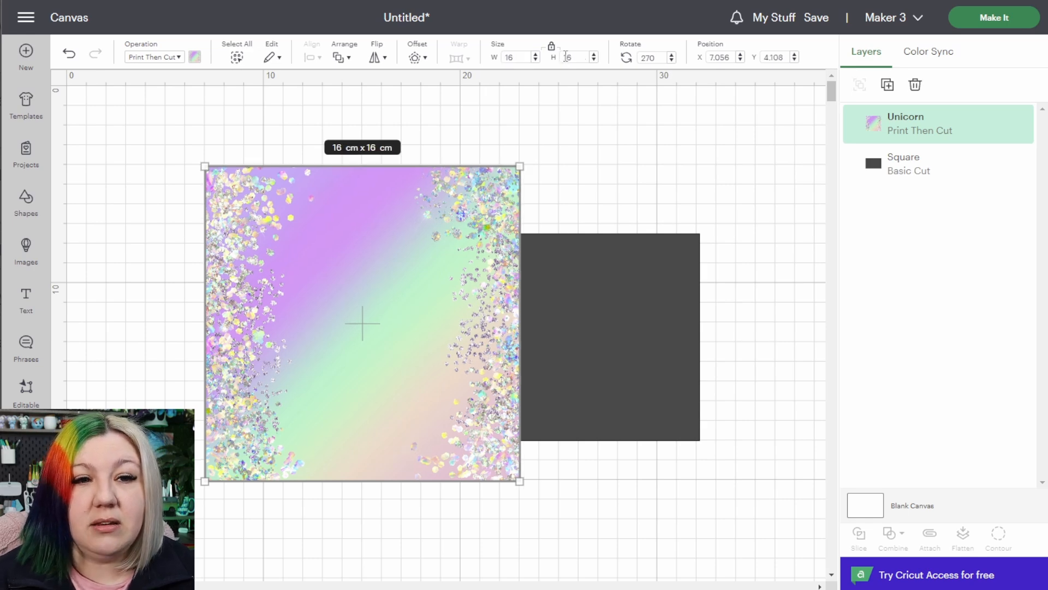
Send the glitter background backward so that it sits behind the dark rectangle in the layer order
left_click_drag(477, 311, 632, 311)
right_click(632, 311)
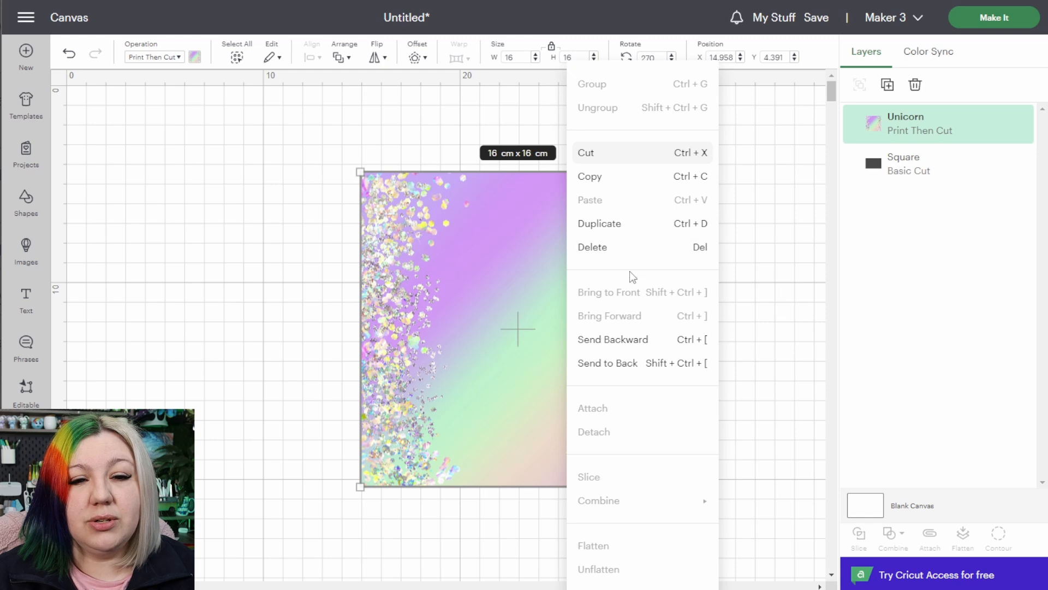
left_click(635, 340)
left_click_drag(569, 206, 288, 173)
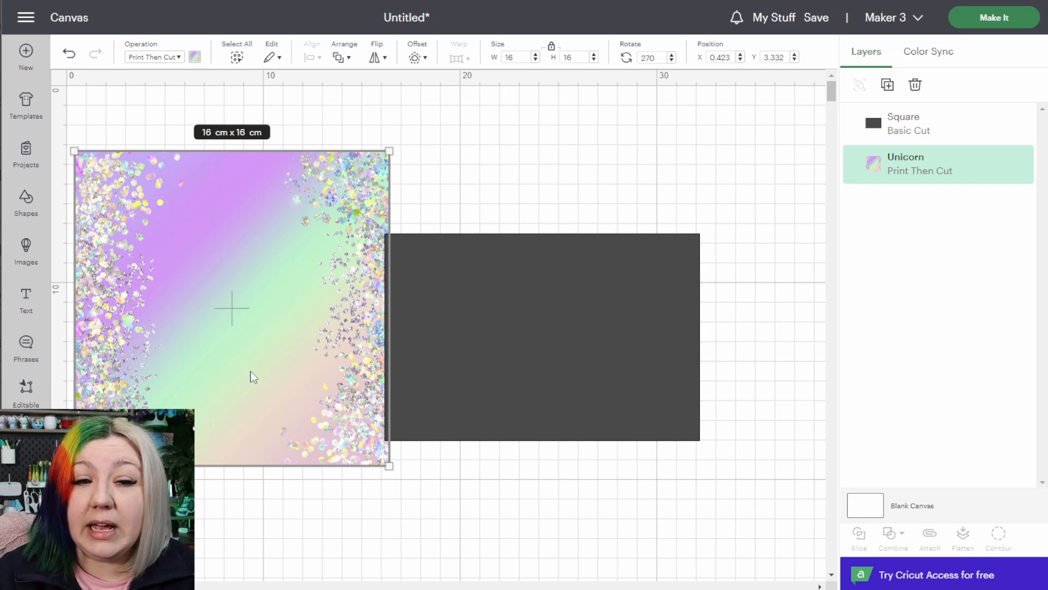
Move the glitter background under the dark rectangle, center the two on each other, and align their top edges
left_click_drag(287, 375, 536, 306)
left_click_drag(319, 181, 645, 409)
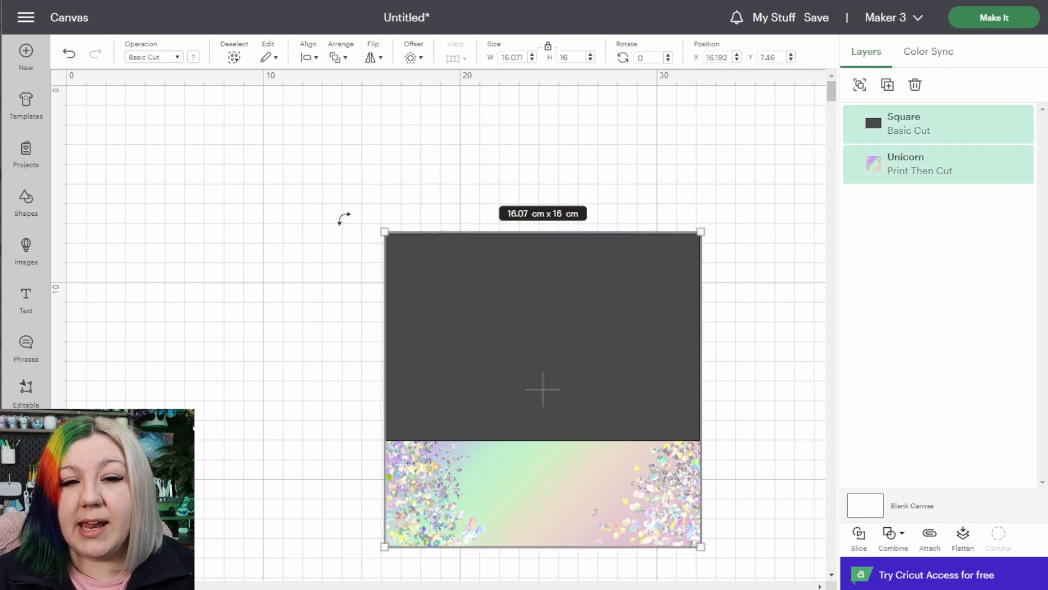
left_click(306, 60)
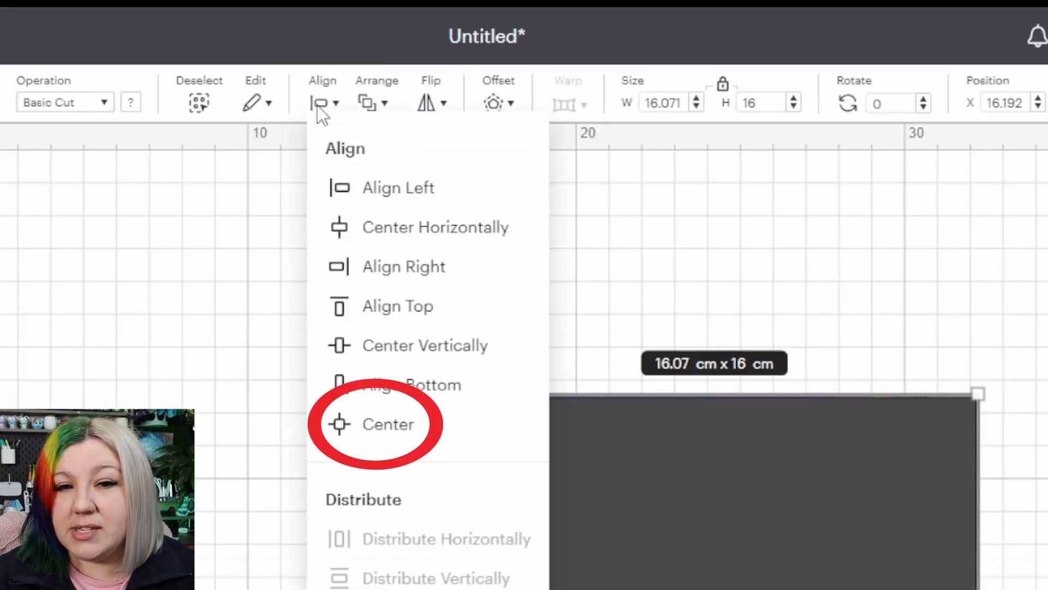
left_click(398, 422)
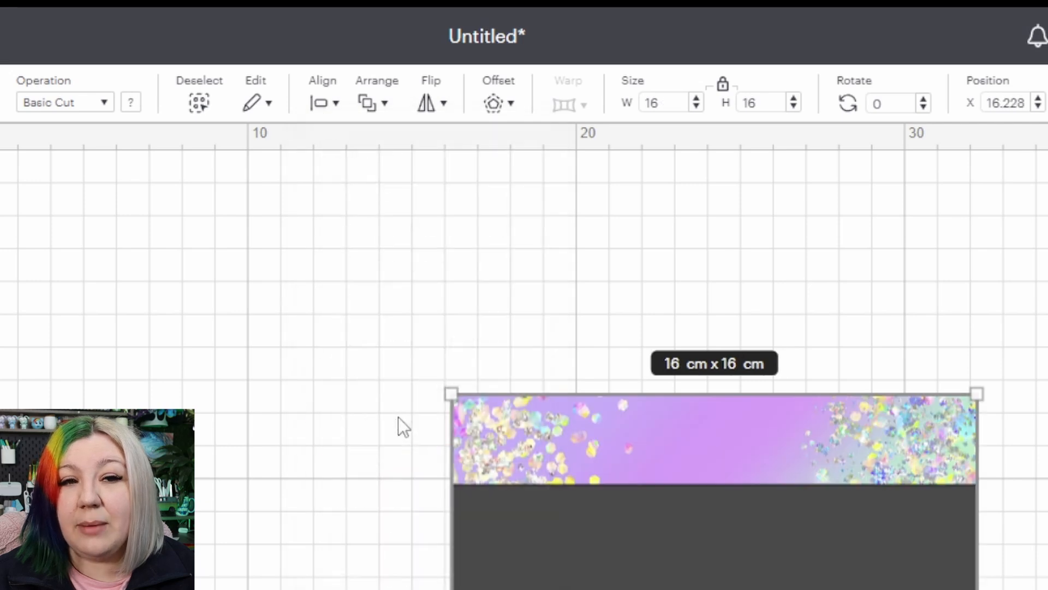
left_click(324, 109)
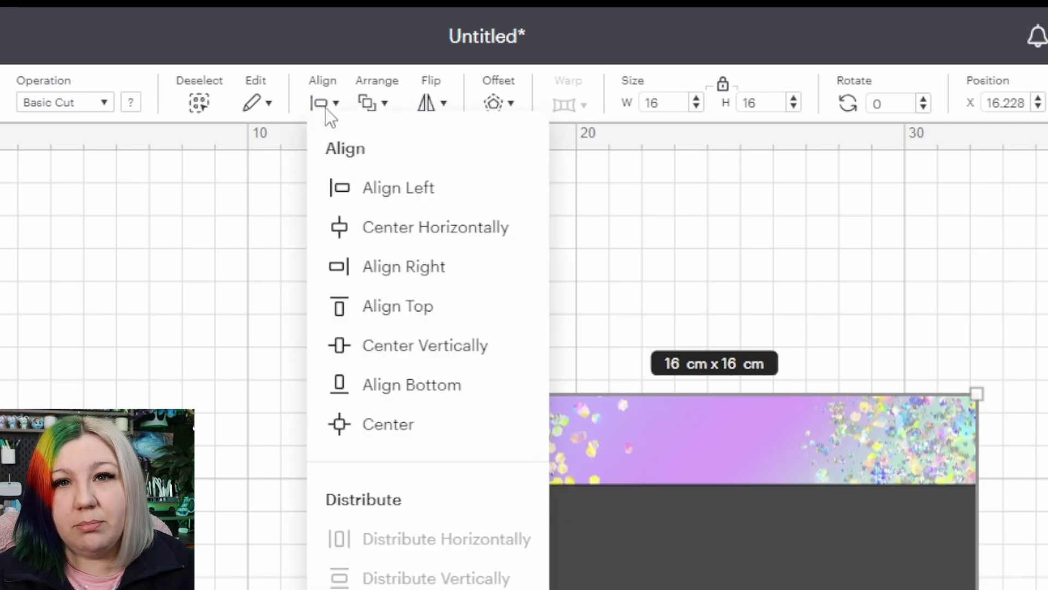
left_click(405, 310)
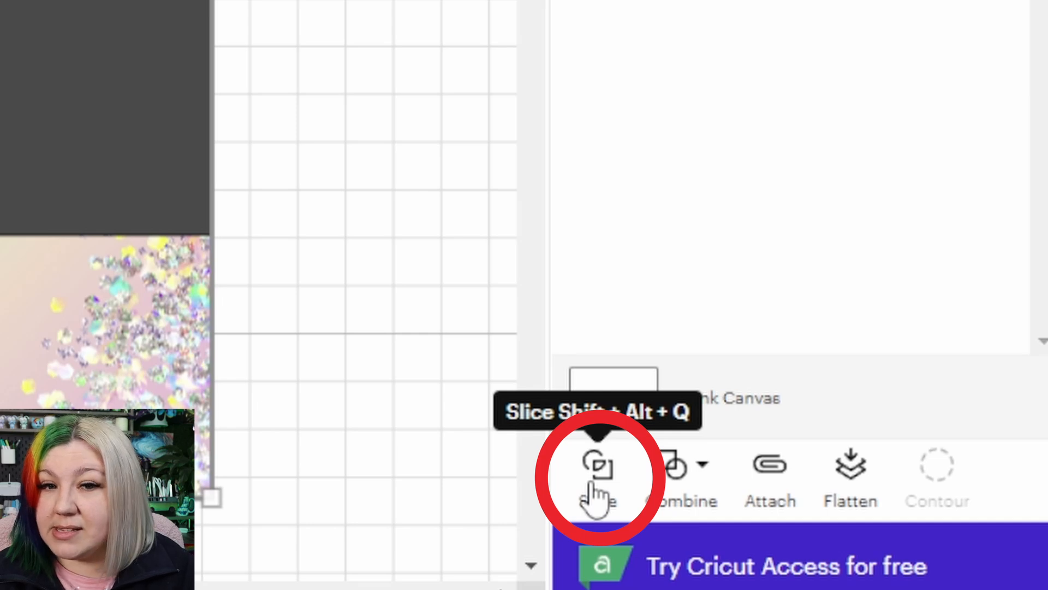
Slice the glitter background with the rectangle and delete the dark piece and the leftover lower strip
left_click(596, 494)
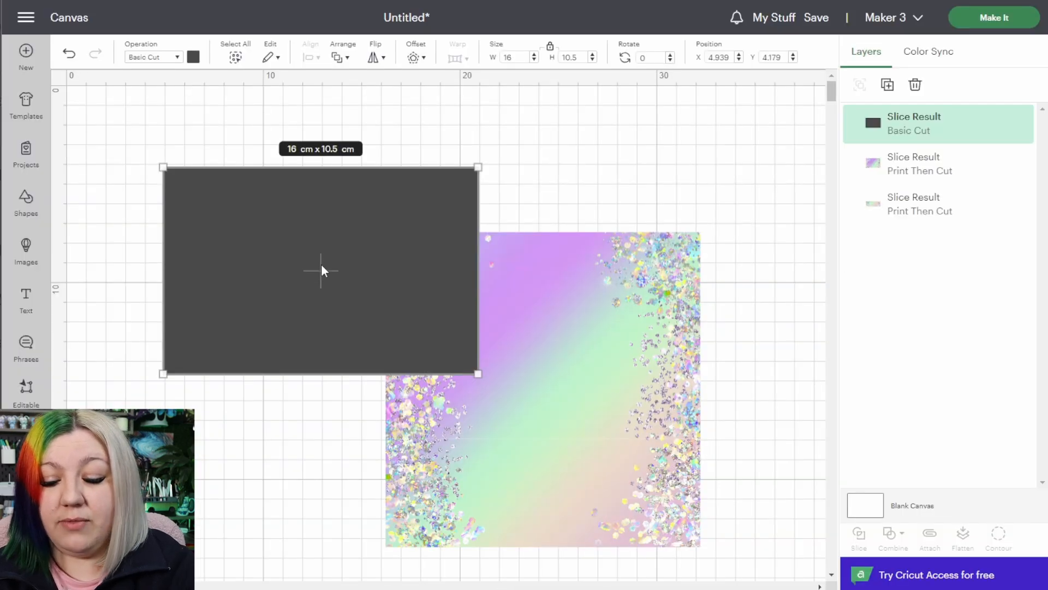
key("Delete")
left_click_drag(558, 476, 468, 452)
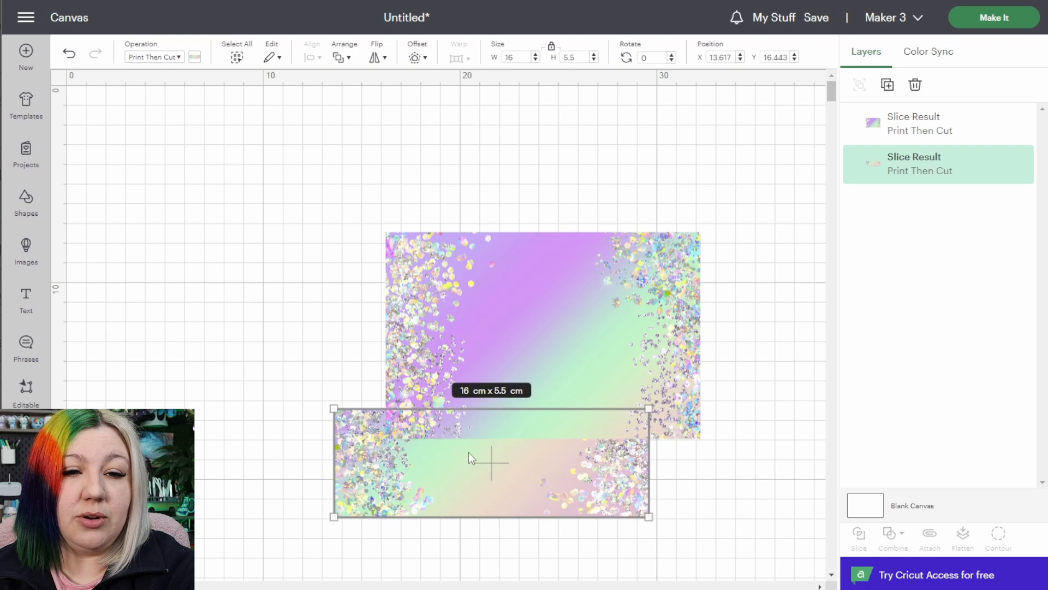
key("Delete")
Move the trimmed glitter rectangle up and to the left on the canvas and deselect it
left_click_drag(595, 336, 497, 276)
left_click(702, 318)
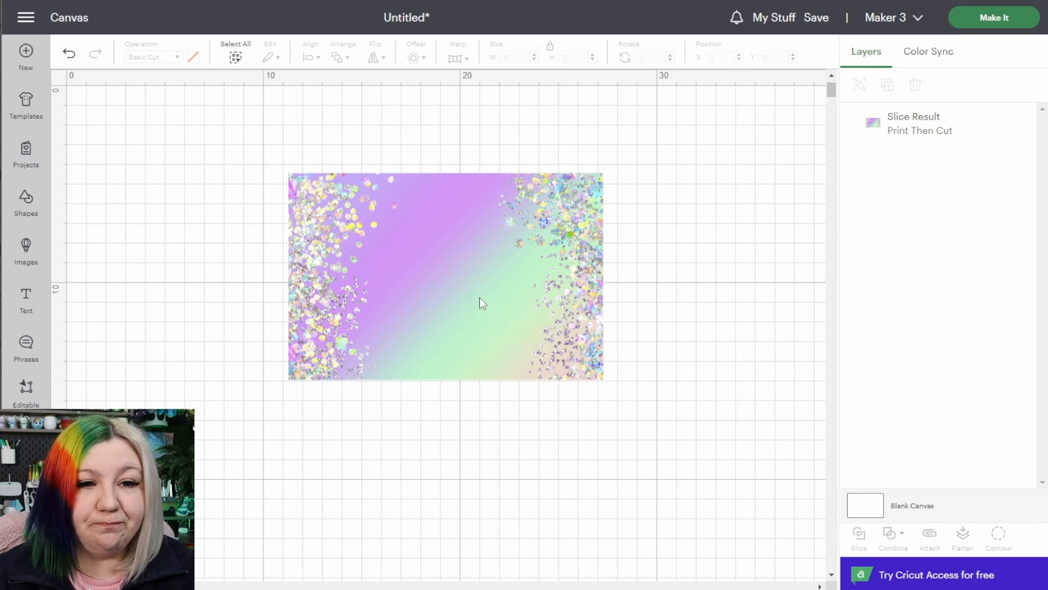
scroll(475, 289, "up", 5)
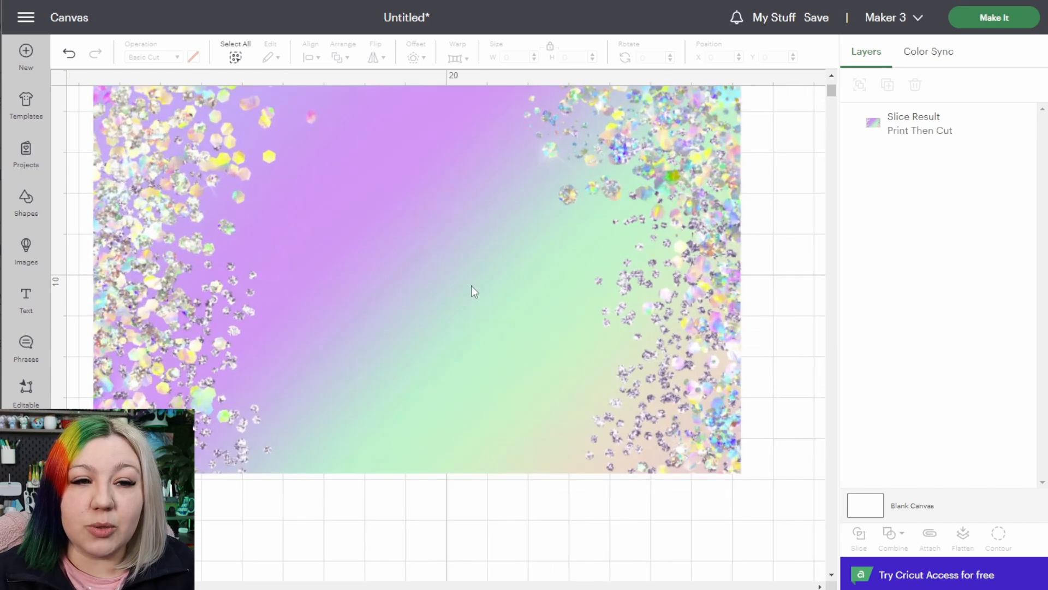
Add a square, stretch it into a band about 15.98 x 2.94 cm, and place it across the middle of the glitter background
scroll(473, 290, "down", 3)
left_click(465, 243)
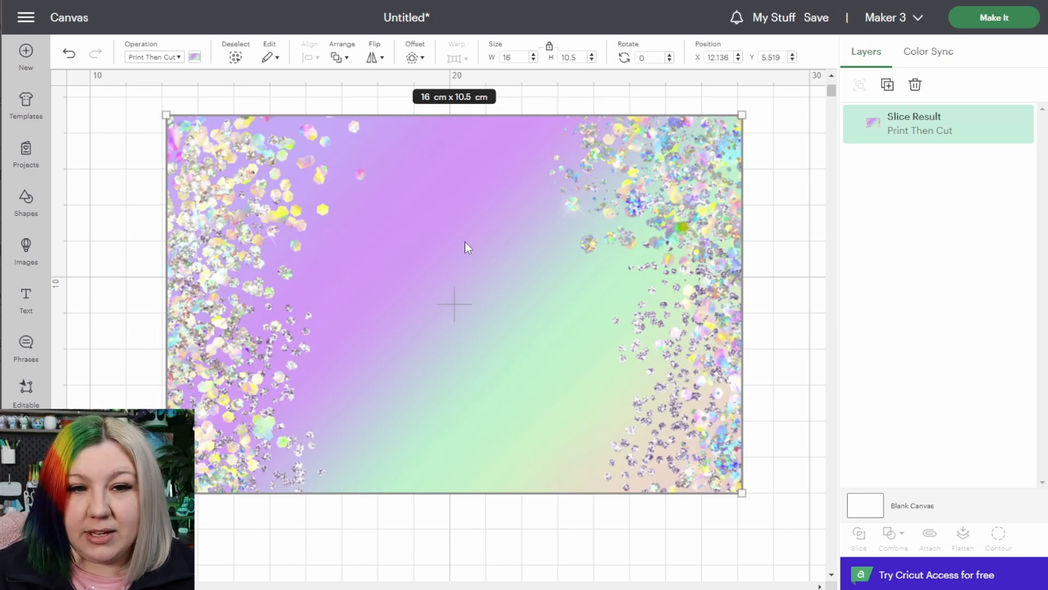
left_click(21, 206)
left_click(91, 351)
left_click_drag(315, 332, 267, 348)
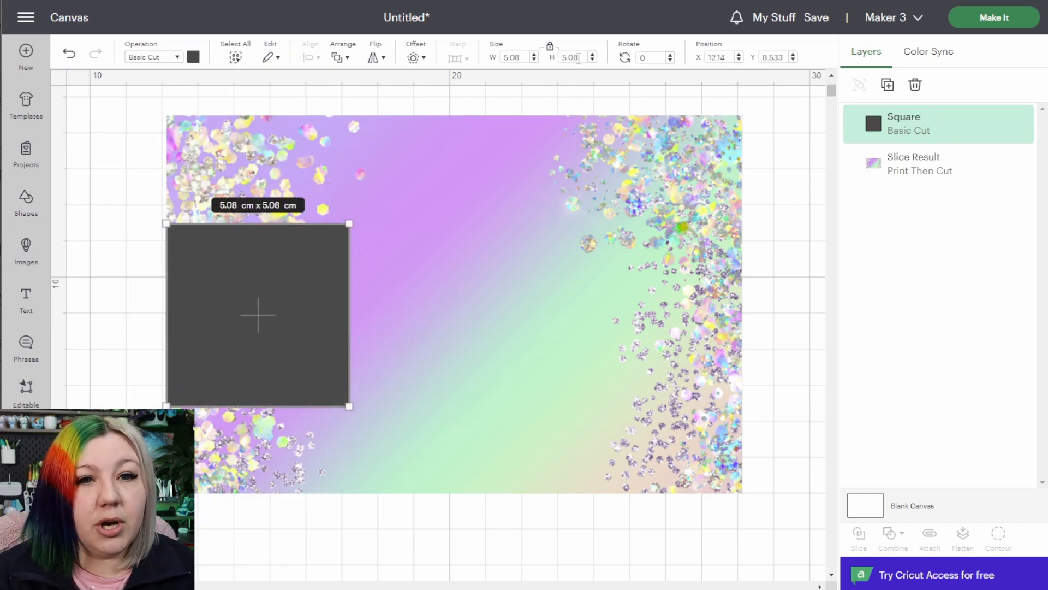
left_click_drag(290, 406, 290, 343)
left_click_drag(740, 311, 746, 312)
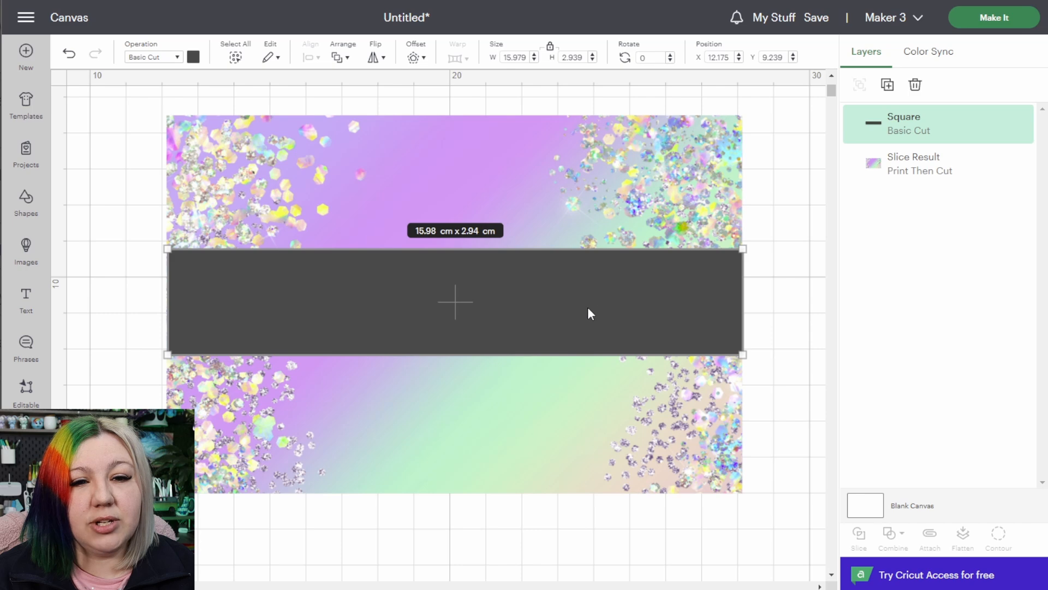
left_click_drag(587, 307, 589, 311)
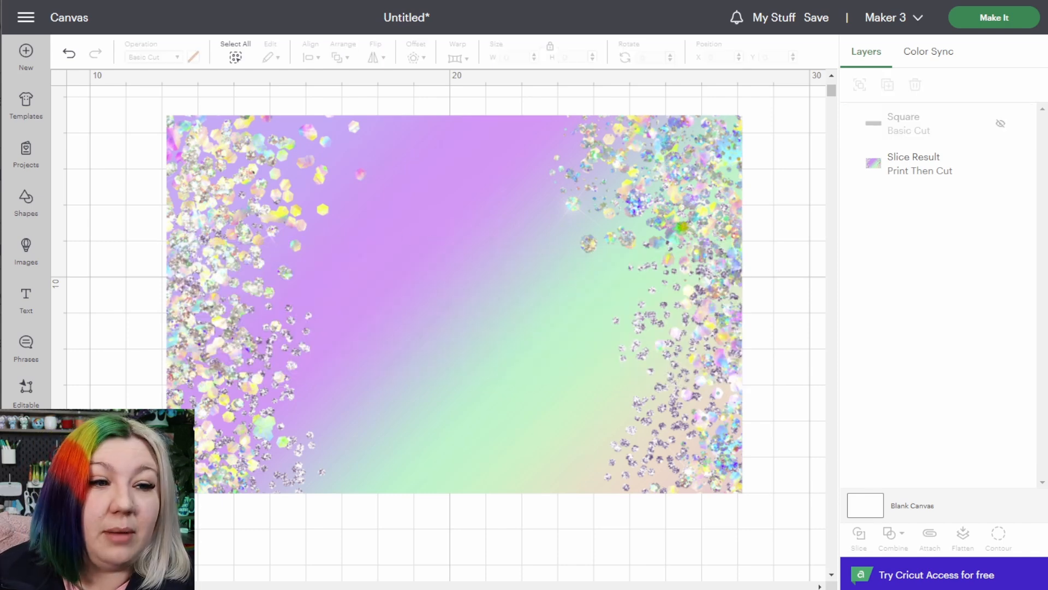
Add the text "Thank you" over the glitter background and set it in the Unicorn system font
left_click(26, 299)
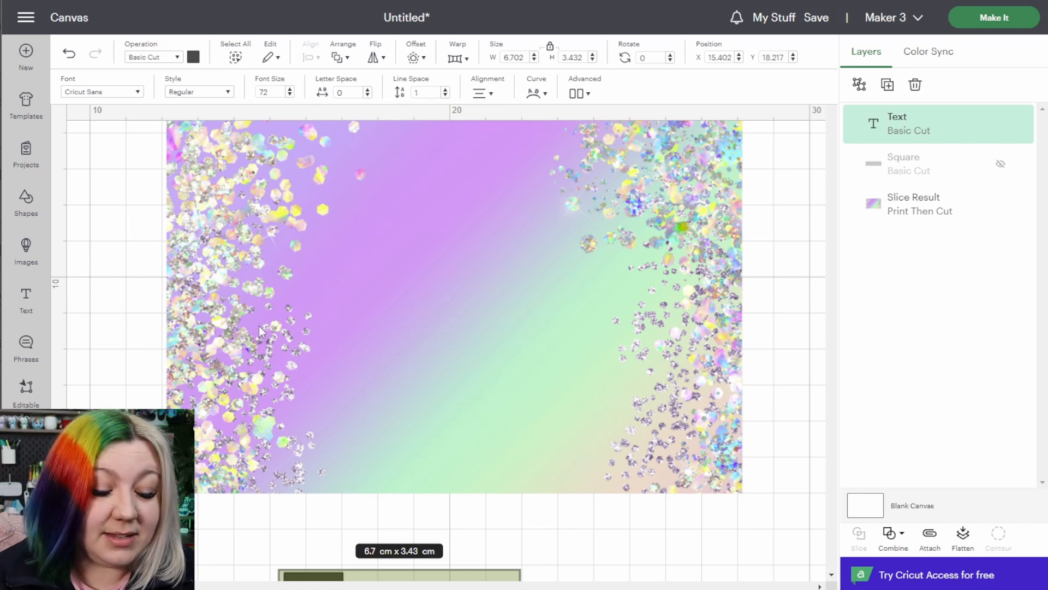
type("Thank you")
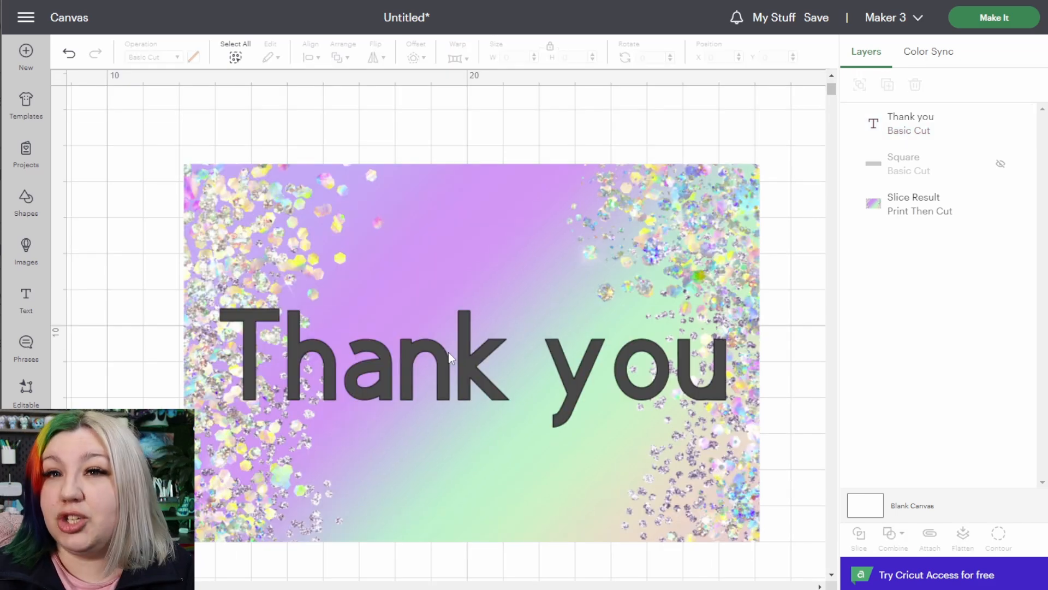
left_click(449, 358)
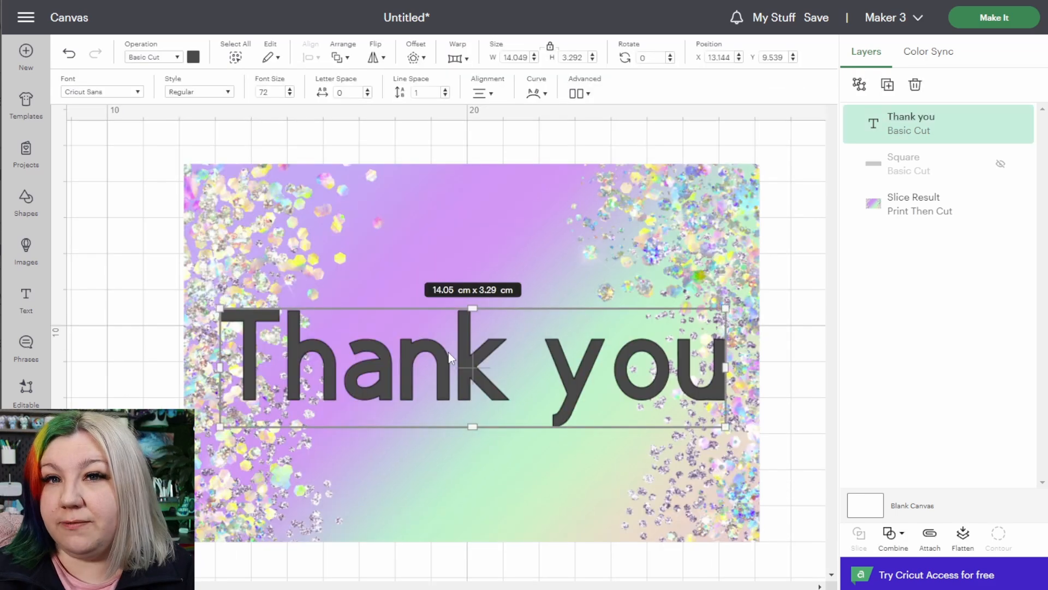
left_click(110, 99)
left_click(208, 95)
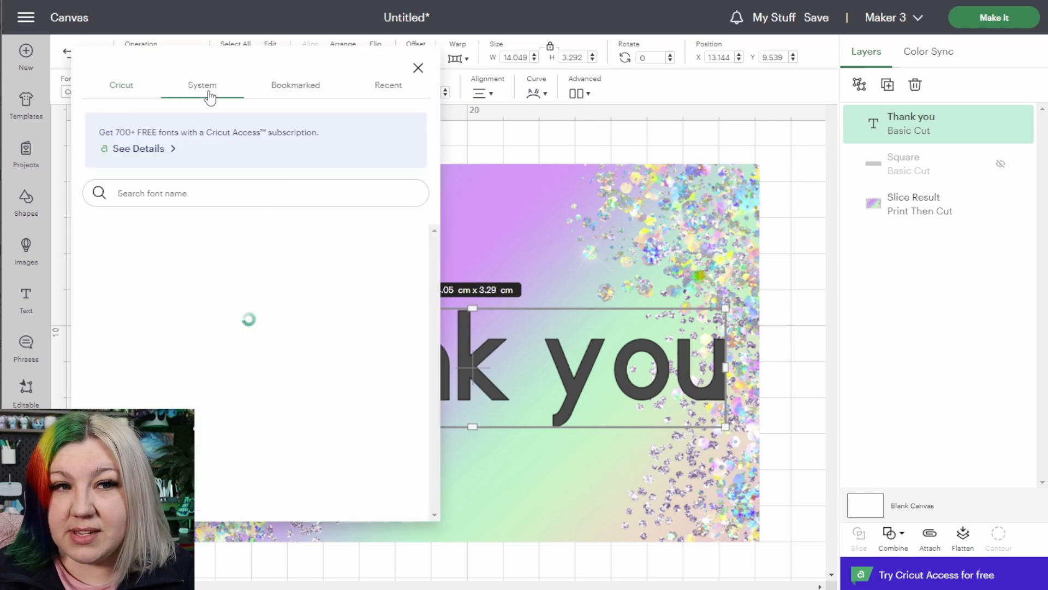
left_click(163, 193)
type("u")
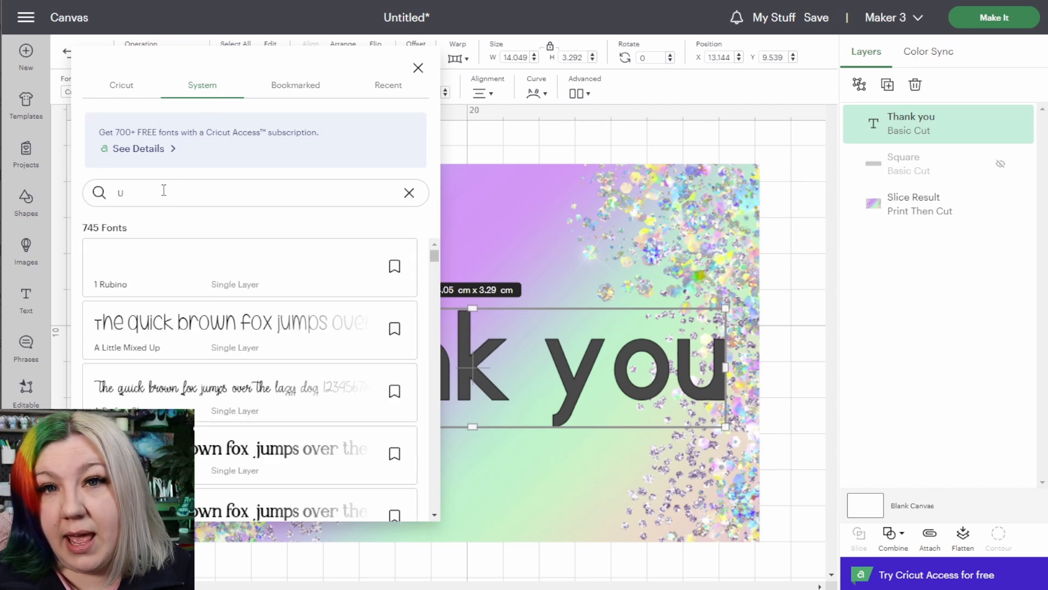
type("nicorn")
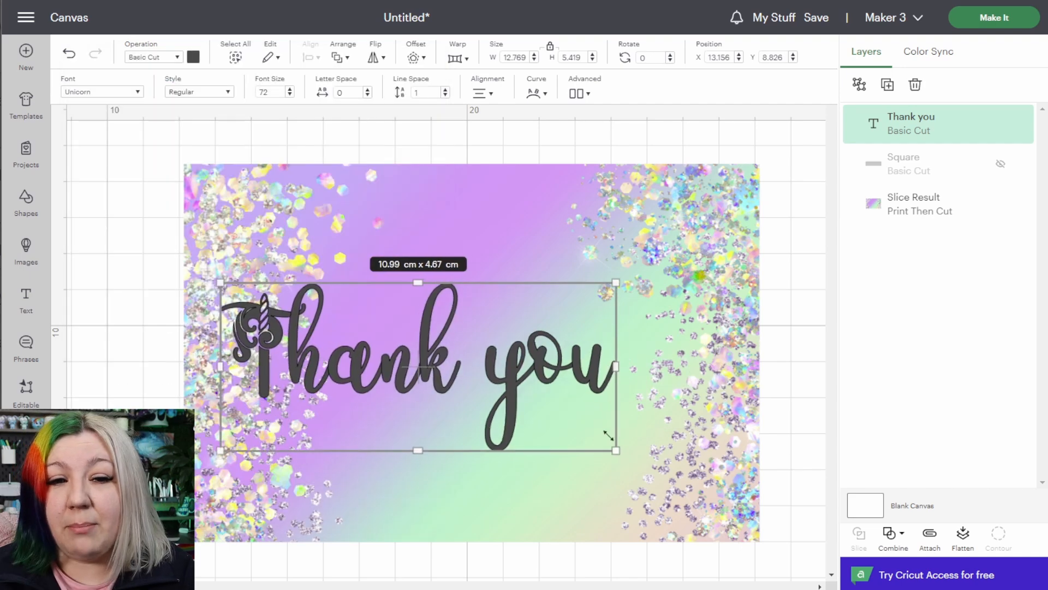
Shrink the "Thank you" text to about 9.12 x 3.87 cm in the middle of the background and color it black
left_click_drag(604, 428, 545, 398)
left_click_drag(379, 337, 434, 359)
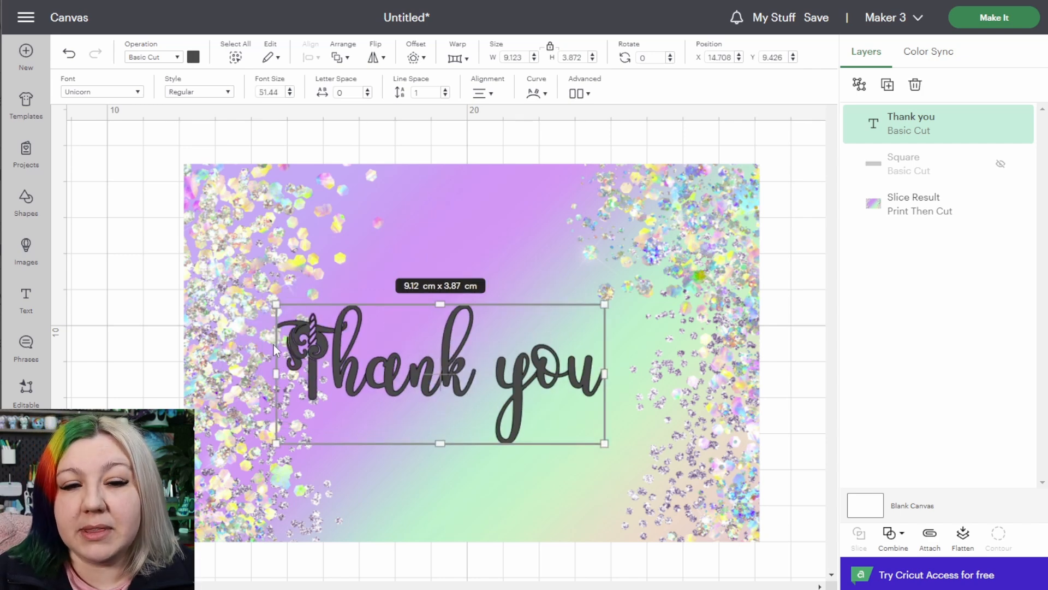
left_click(193, 57)
left_click(295, 192)
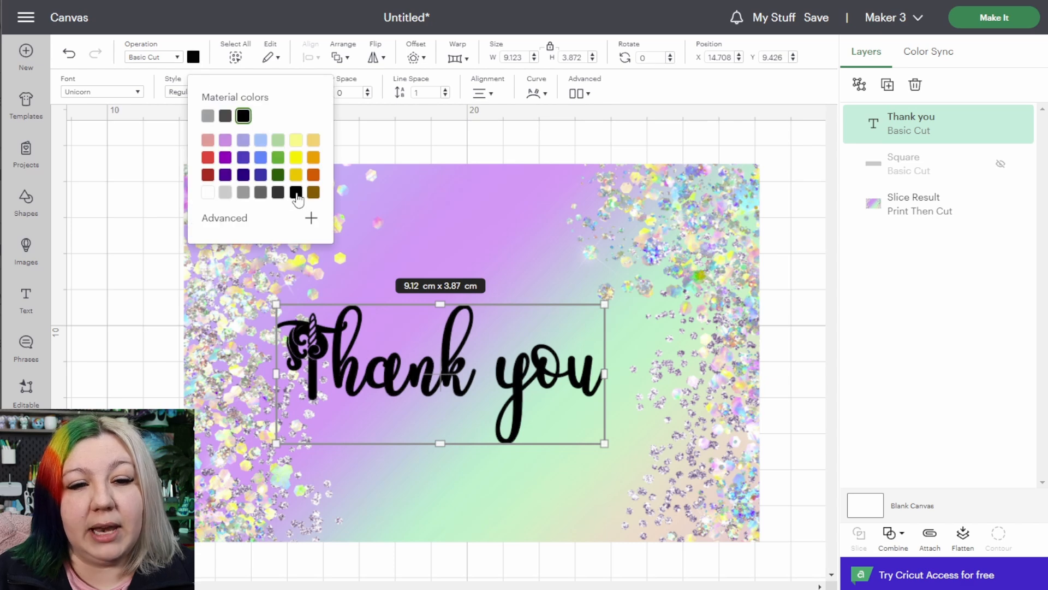
left_click(182, 275)
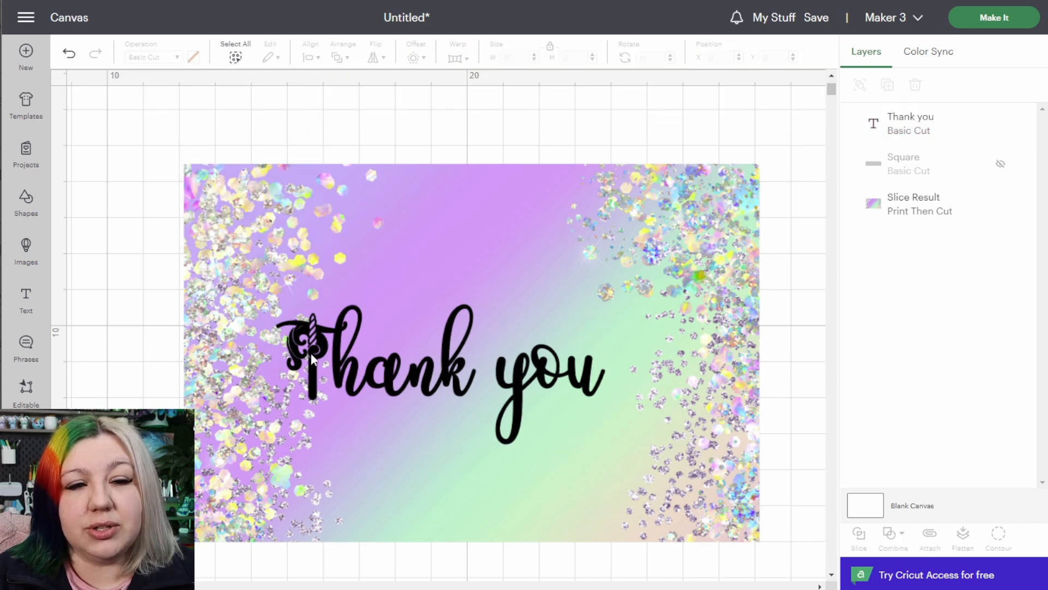
Create a welded, rounded 0.176 cm offset around the "Thank you" text and color the offset white
left_click(337, 367)
left_click(415, 60)
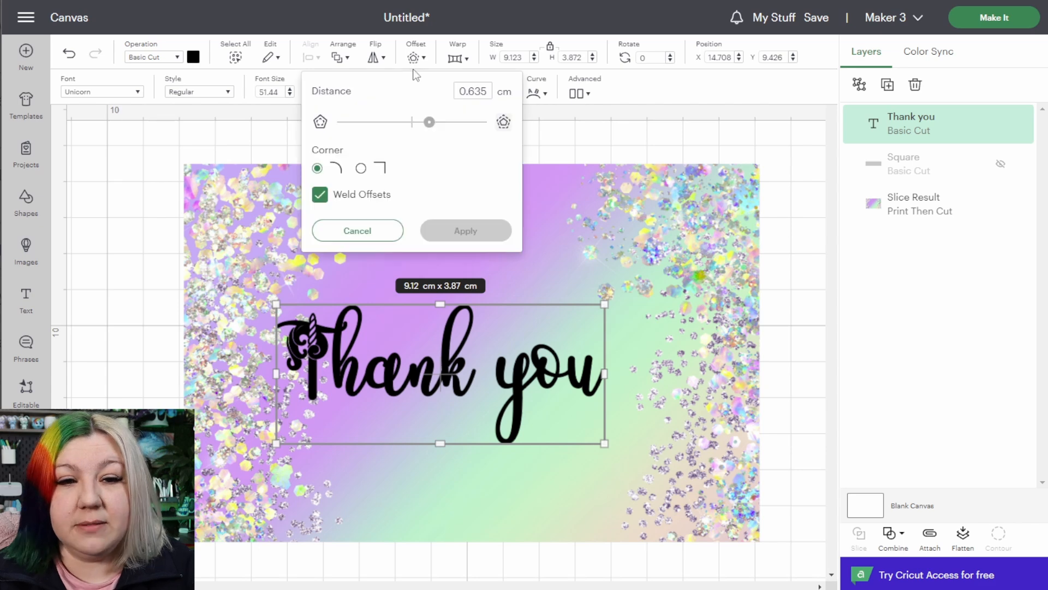
left_click_drag(428, 122, 418, 131)
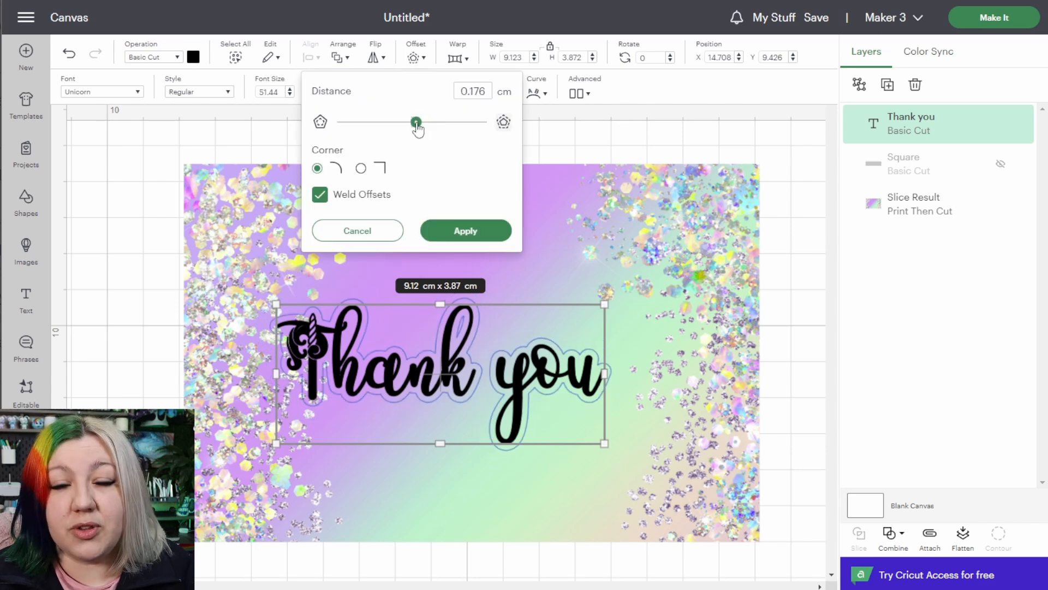
left_click(467, 232)
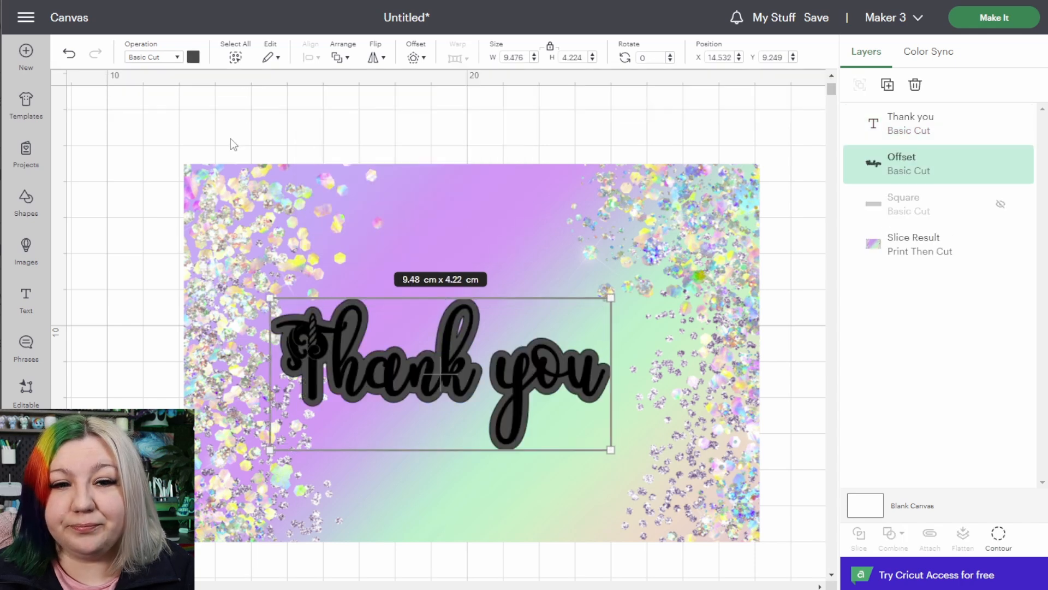
left_click(193, 57)
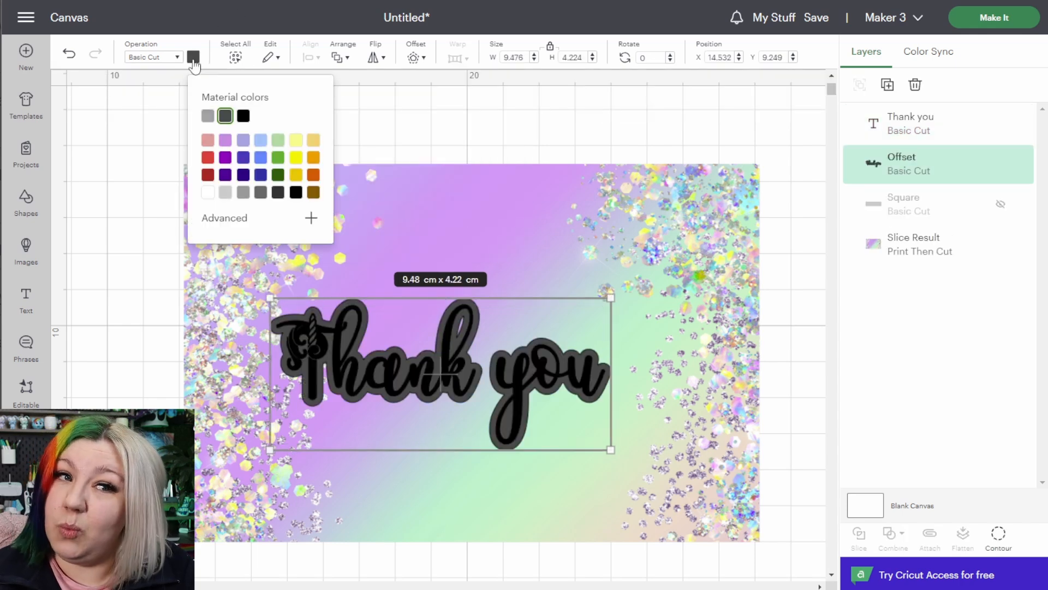
left_click(208, 194)
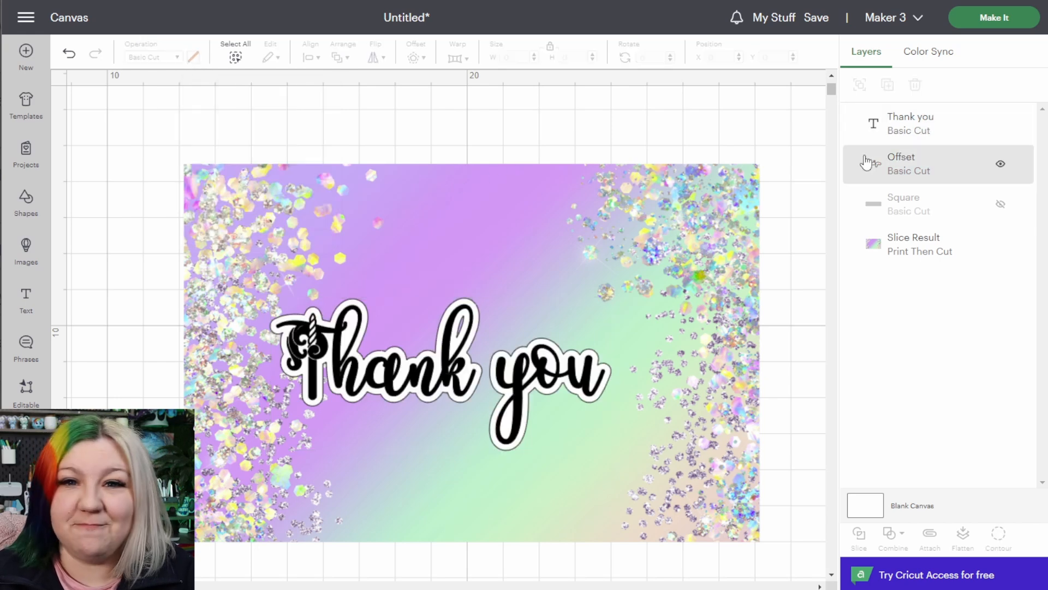
Paste the upside-down text "Contains one gift of love" along the background's upper edge and color it black
key("ctrl+v")
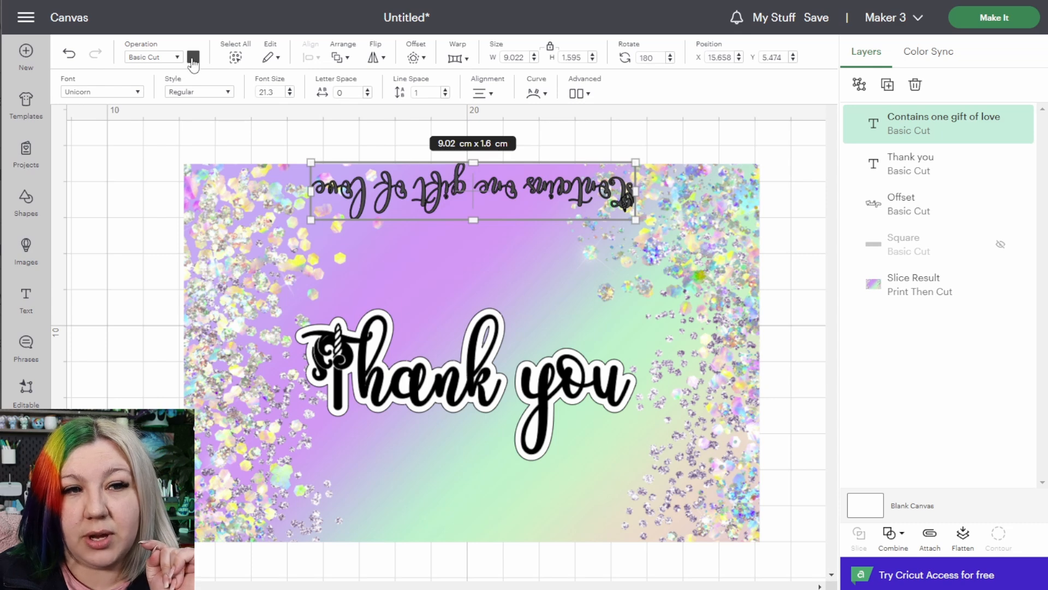
left_click(192, 57)
left_click(261, 116)
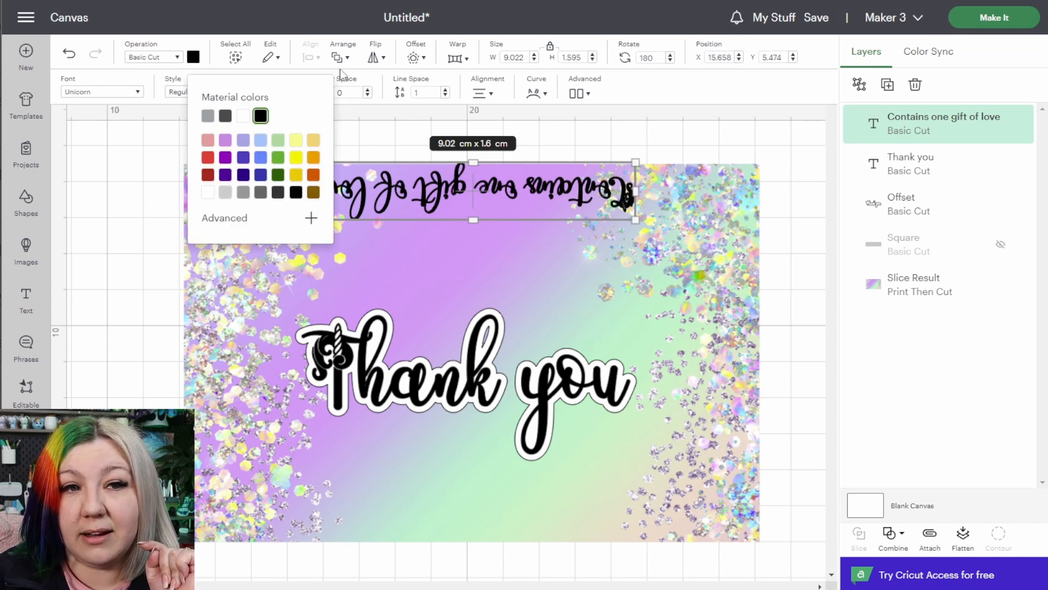
Create a welded, rounded 0.08 cm offset around the "Contains one gift of love" text
left_click(415, 59)
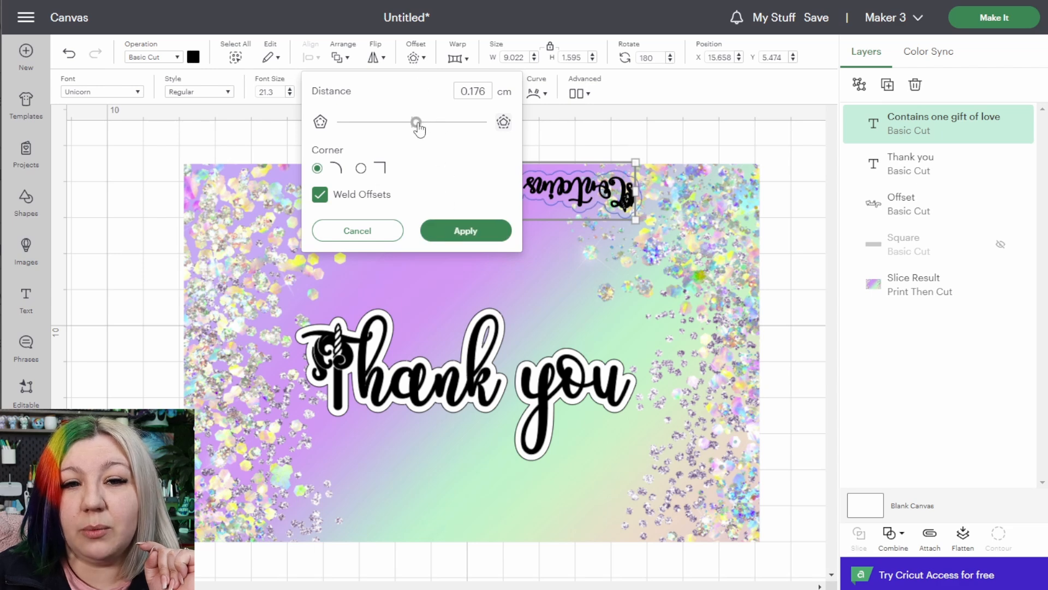
left_click_drag(418, 126, 416, 126)
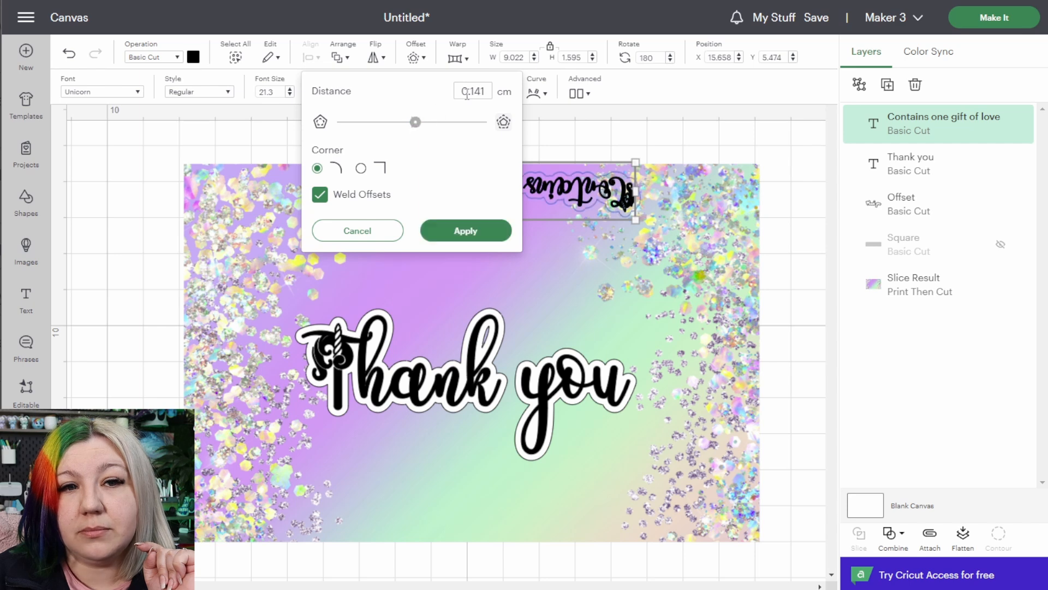
left_click_drag(466, 92, 503, 96)
type("05")
left_click(405, 91)
left_click_drag(479, 91, 532, 60)
type("8")
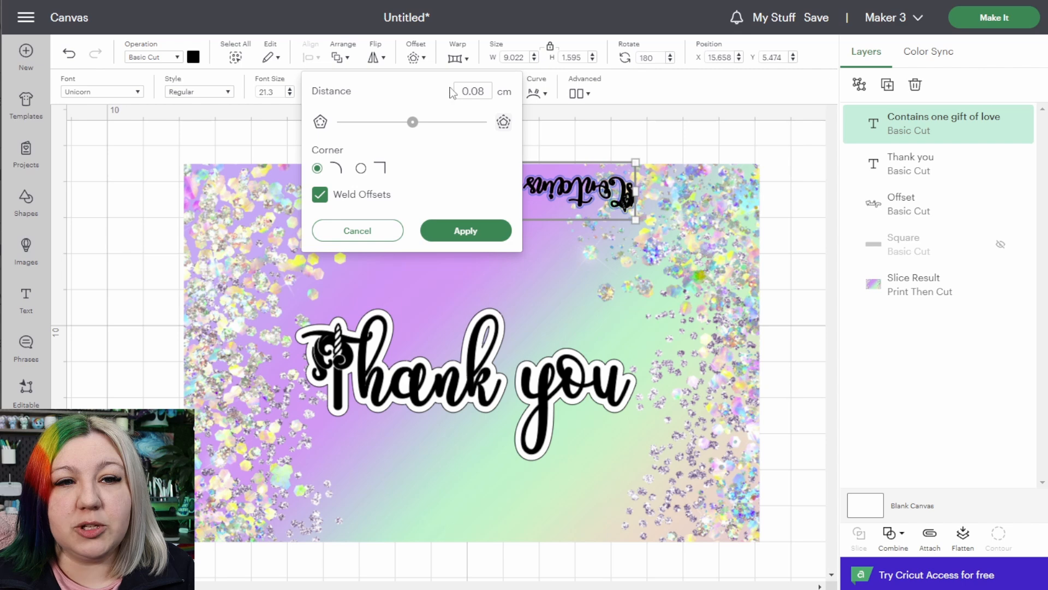
left_click(440, 87)
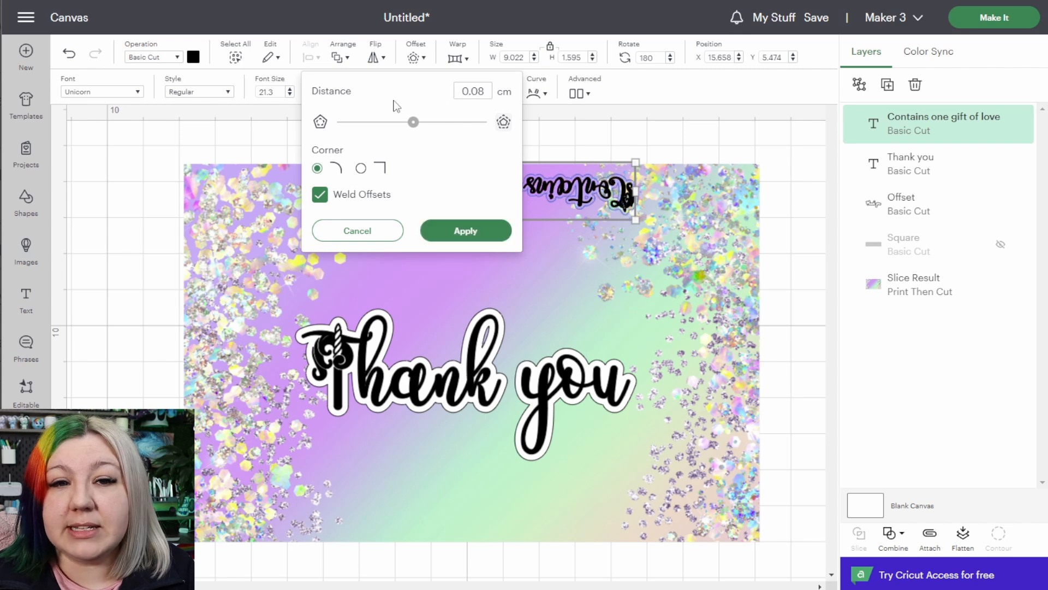
left_click(456, 231)
Color the offset of "Contains one gift of love" white and nudge it down slightly together with its text
left_click(194, 57)
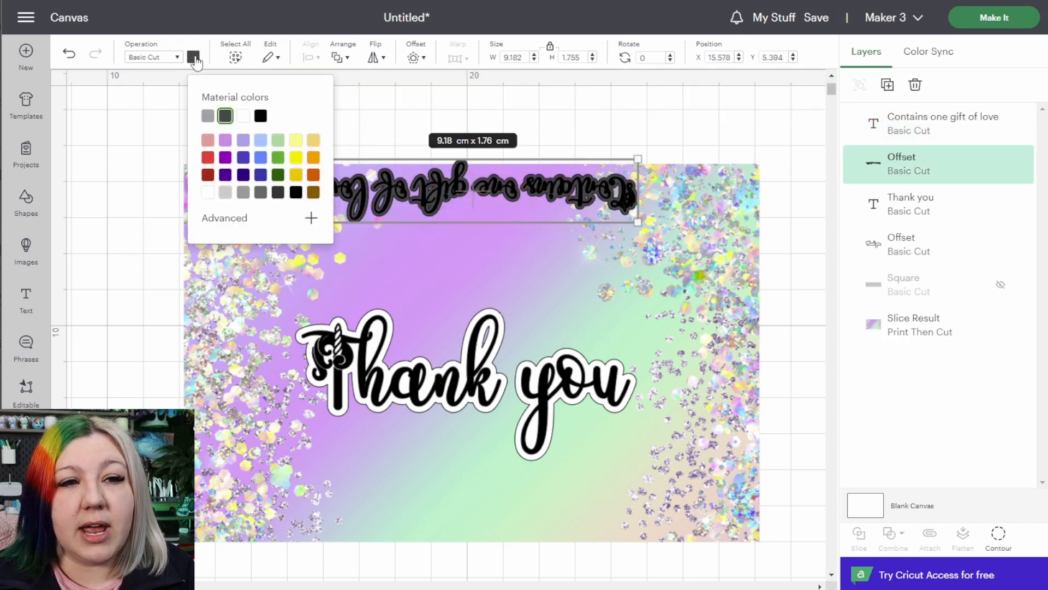
left_click(244, 116)
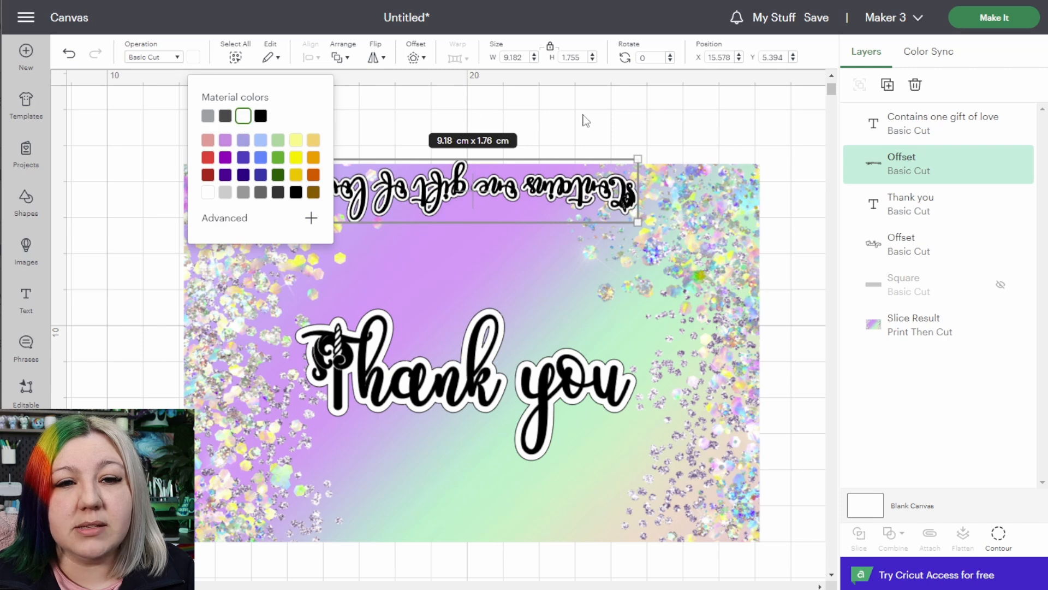
left_click(462, 189, "shift")
left_click_drag(465, 192, 462, 199)
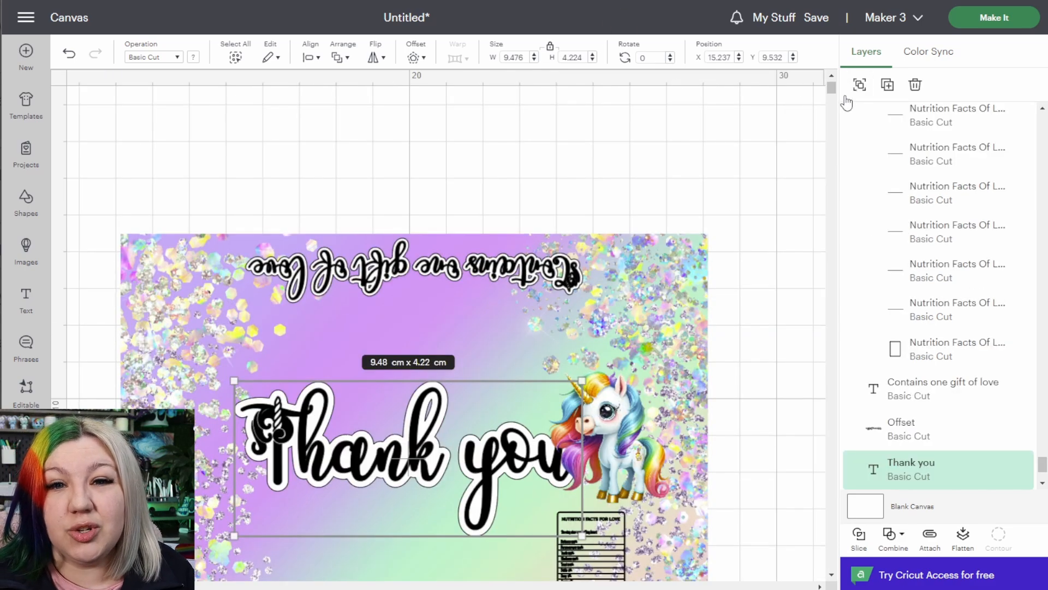
Group the "Thank you" text with its white offset and shift both the group and the unicorn to the left
left_click(860, 85)
left_click_drag(431, 453, 389, 454)
left_click_drag(600, 437, 577, 437)
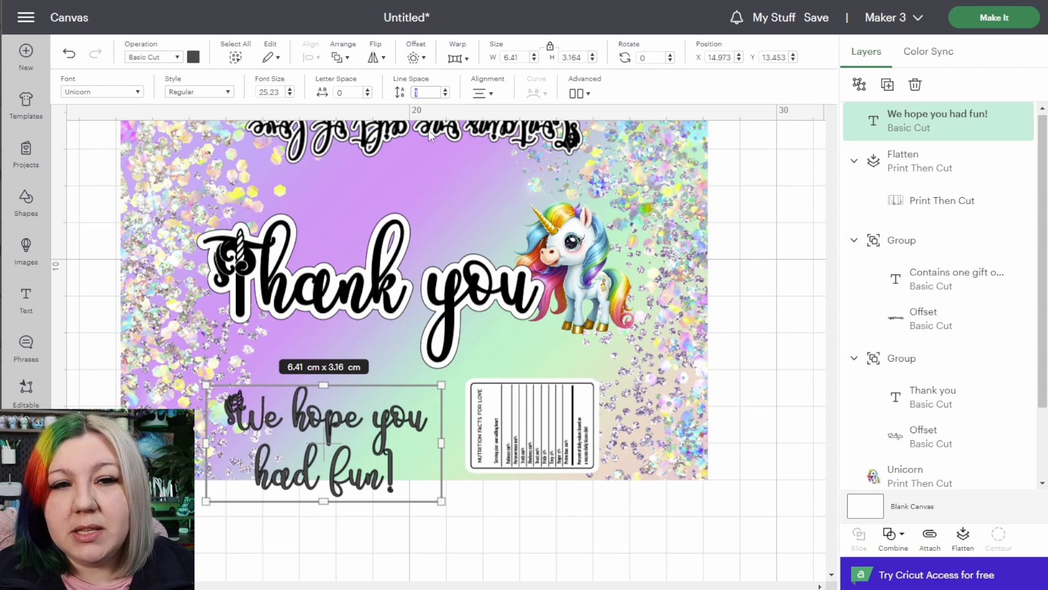
Set the line spacing of the "We hope you had fun!" text to -5 and open its material color choices
type("-5")
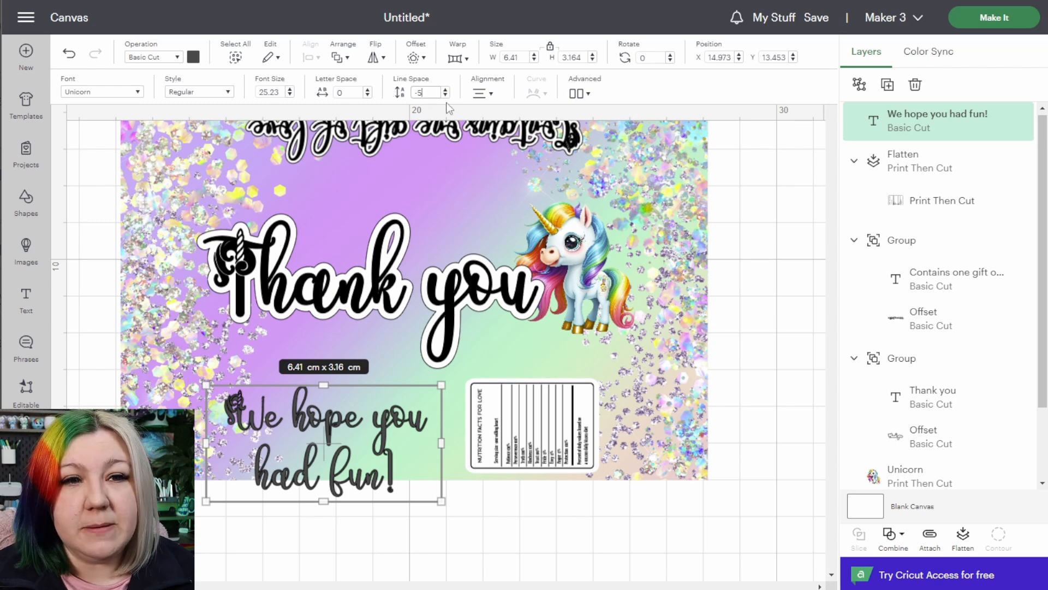
key("Return")
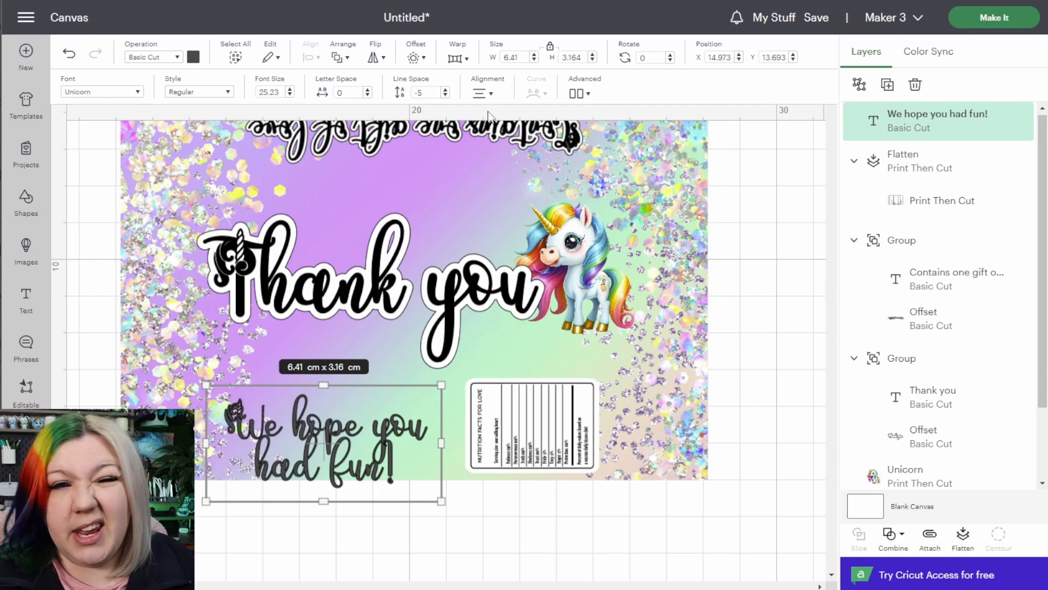
left_click(194, 57)
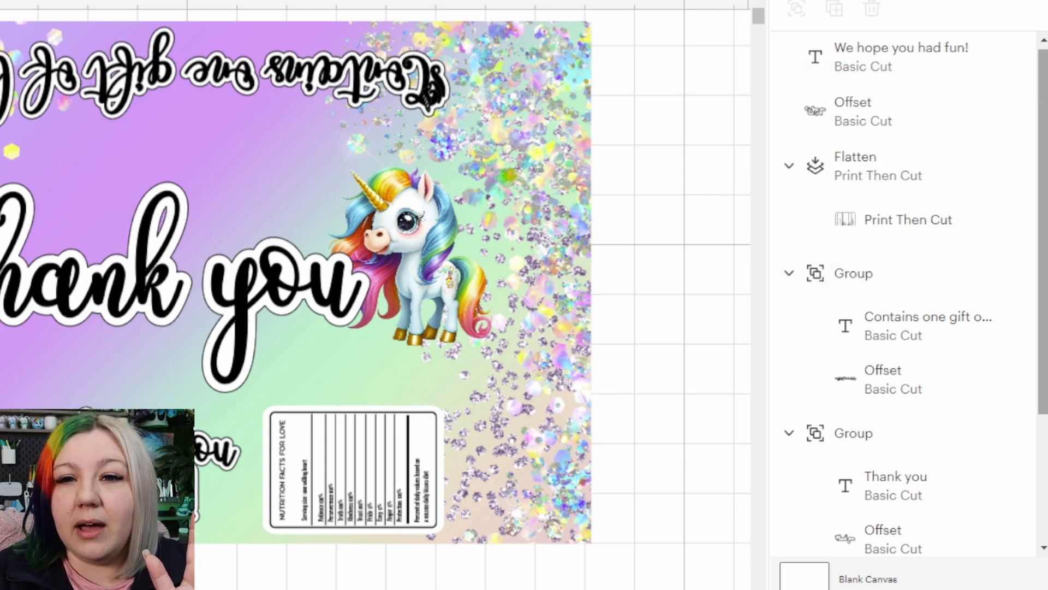
Flatten the background, texts, unicorn, and nutrition label into one Print Then Cut design and select the result
left_click_drag(1043, 104, 1043, 214)
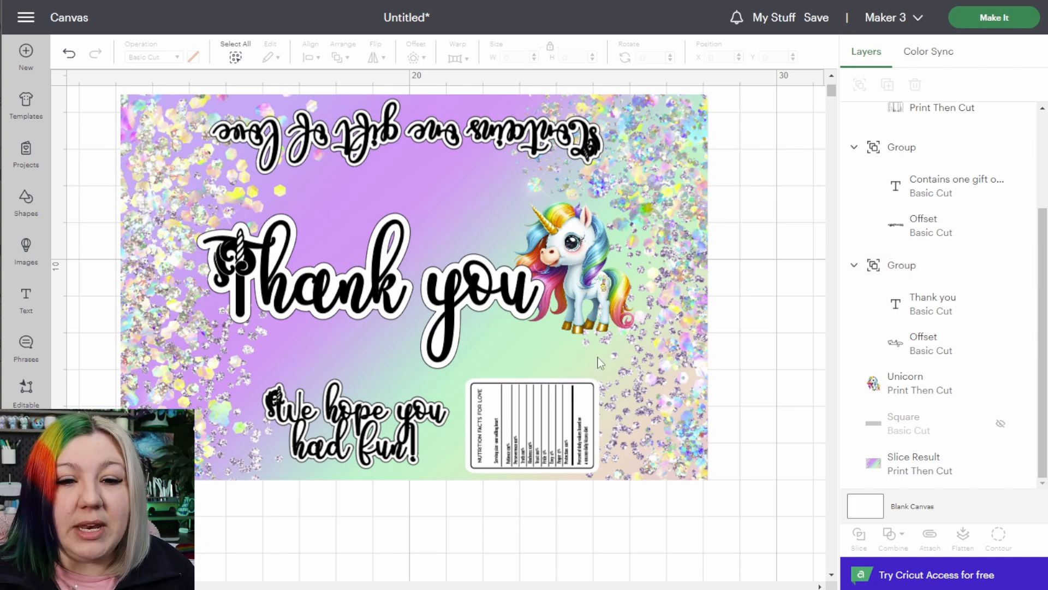
left_click_drag(741, 539, 124, 87)
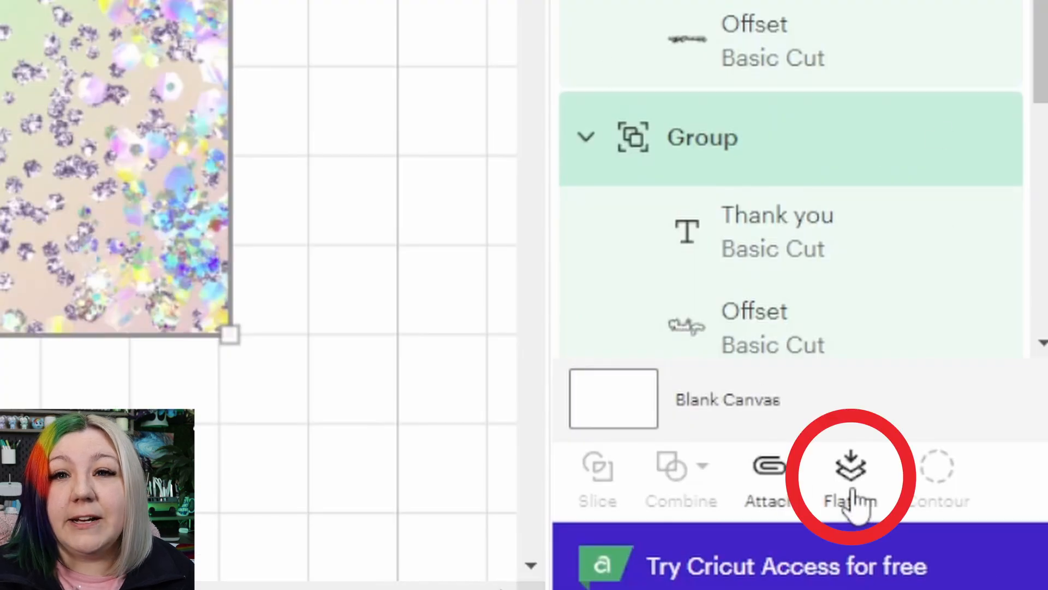
left_click(855, 494)
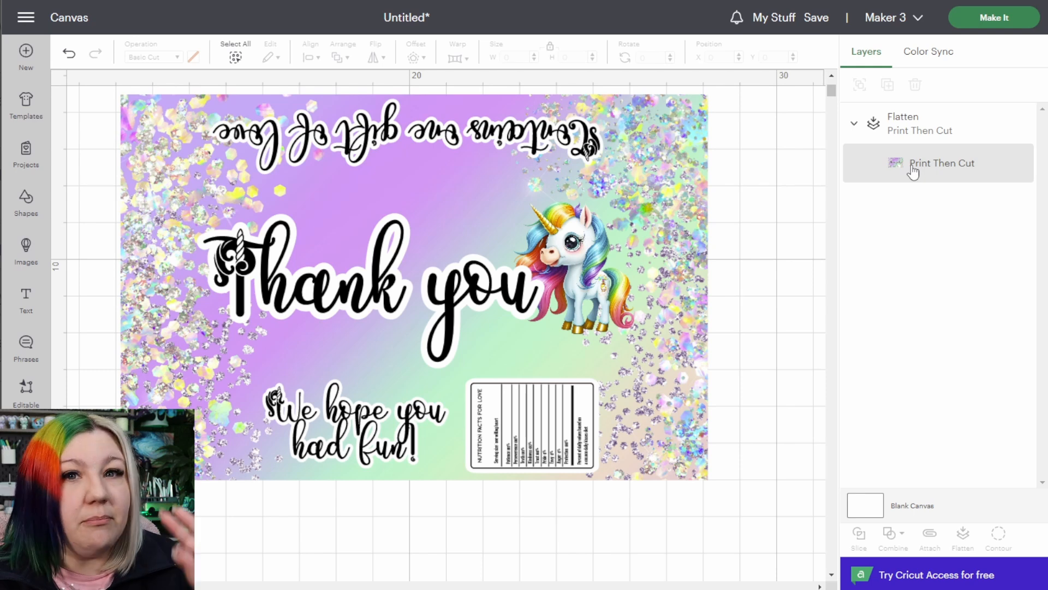
left_click(916, 172)
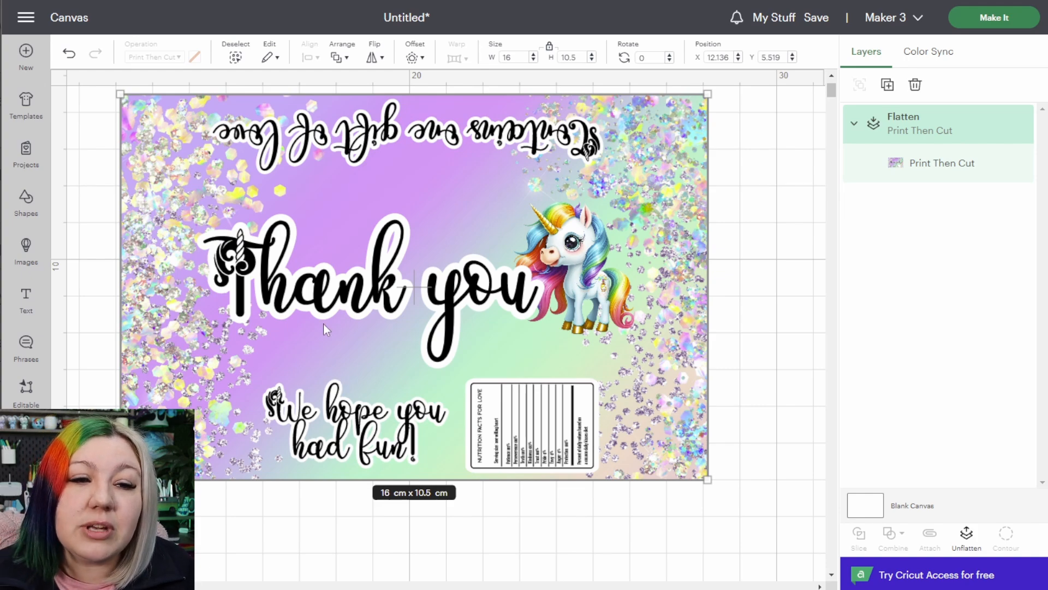
Duplicate the flattened wrapper design and move one of the two wrappers into the canvas's upper-left corner at the grid origin
scroll(323, 324, "down", 3)
scroll(228, 452, "down", 2)
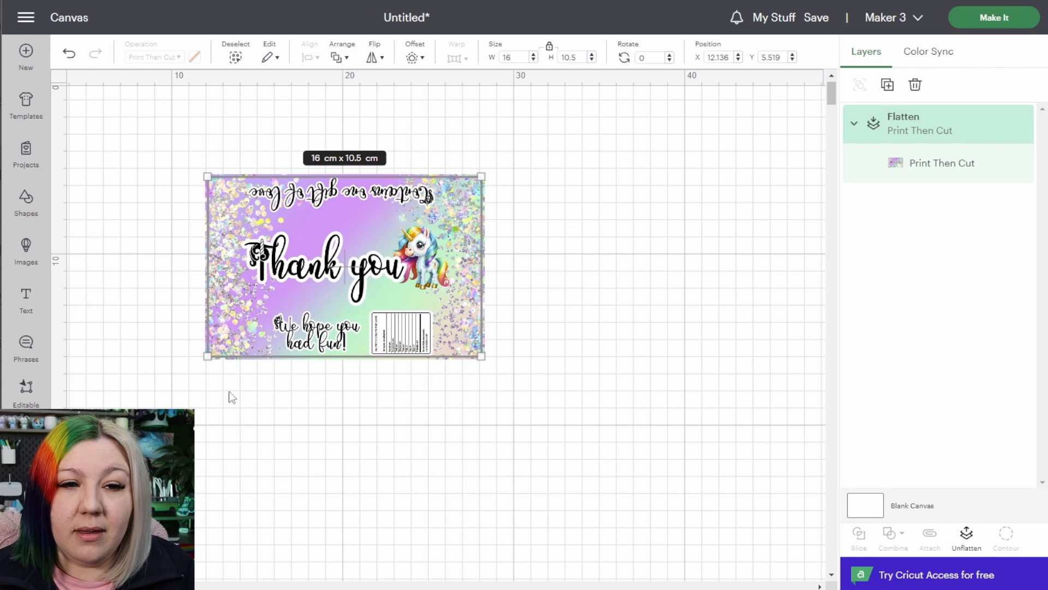
right_click(323, 266)
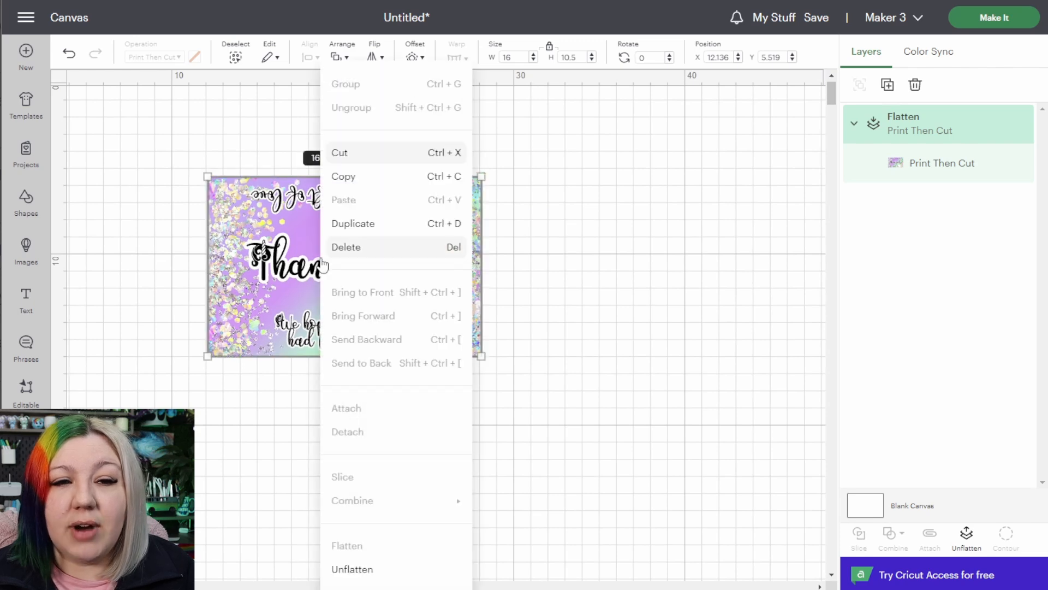
left_click(358, 227)
left_click_drag(175, 209, 199, 410)
left_click_drag(415, 229, 45, 47)
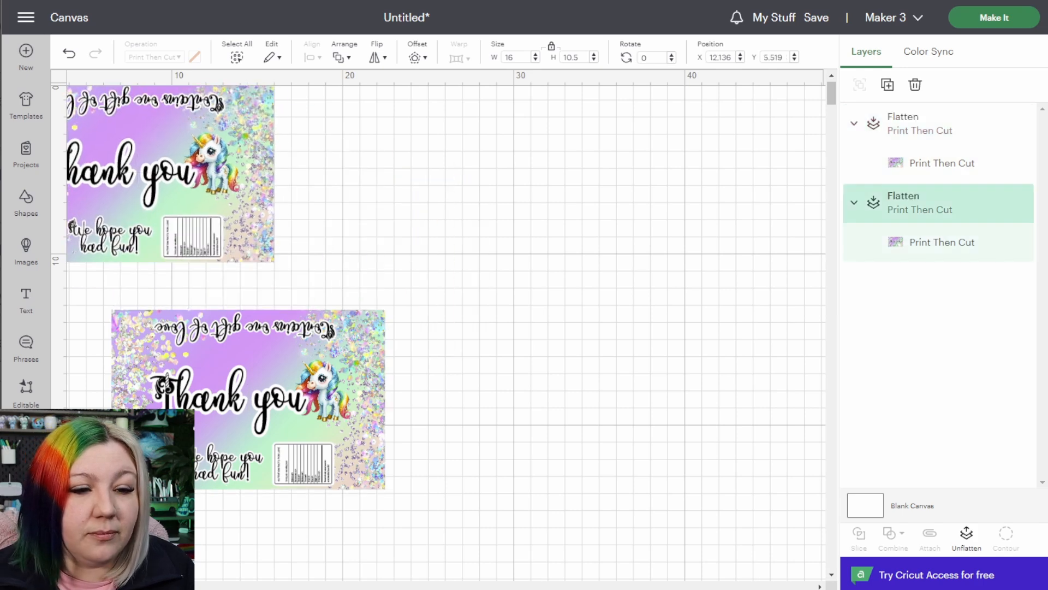
scroll(445, 333, "left", 1)
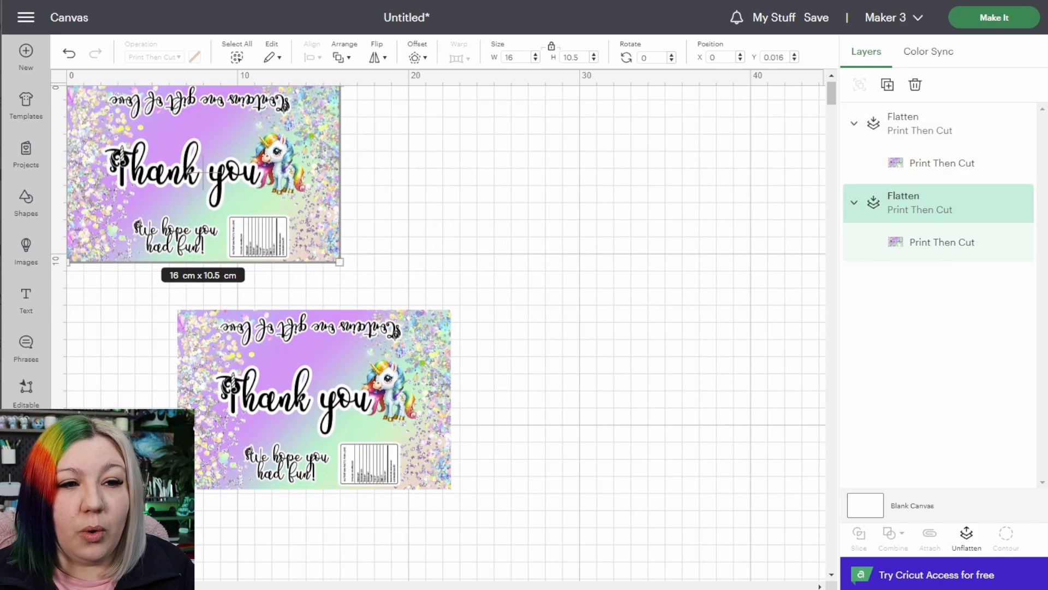
Place the second wrapper directly beneath the first with their edges meeting, and attach both designs together
left_click_drag(334, 381, 193, 338)
key("ctrl+a")
left_click_drag(437, 234, 270, 328)
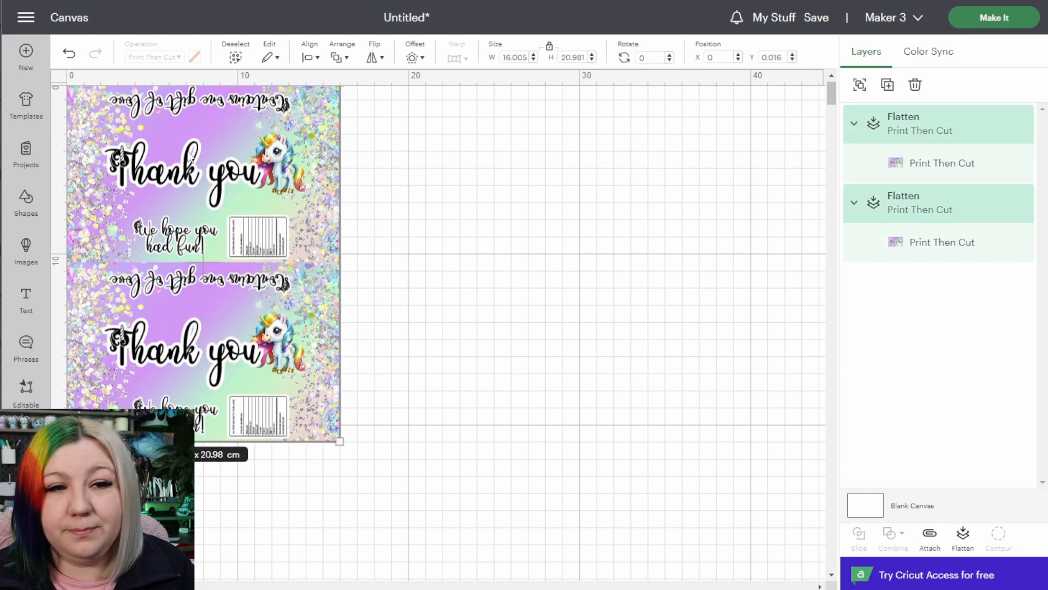
right_click(198, 155)
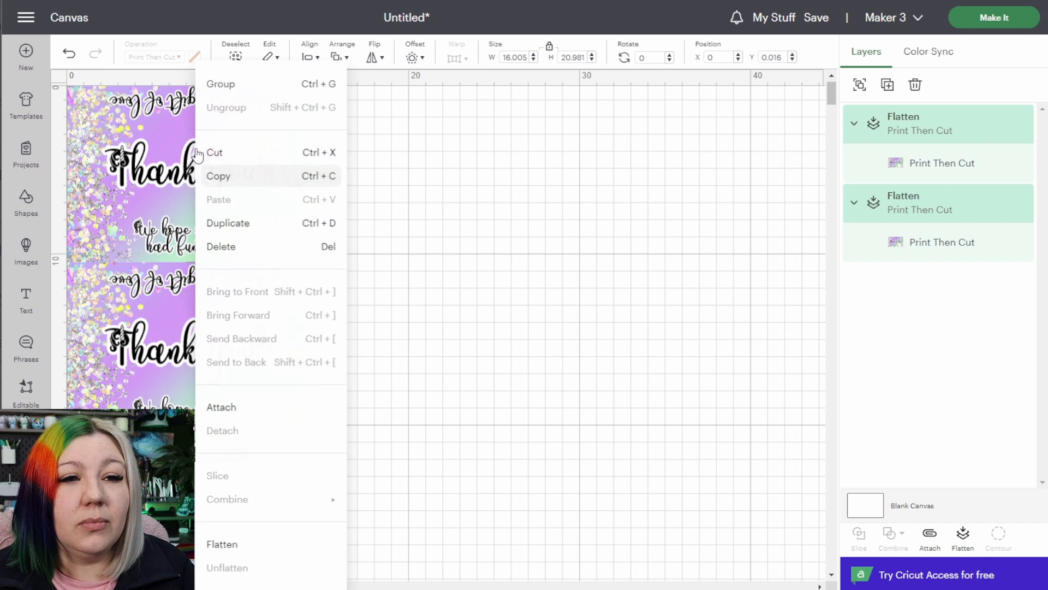
left_click(262, 418)
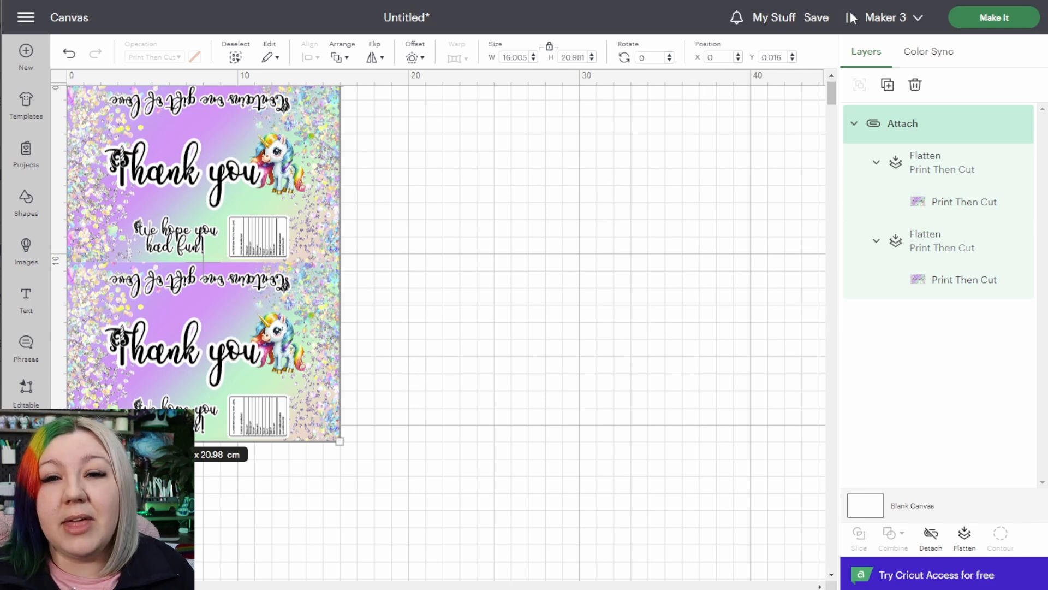
Save the project with the title "Unicorn Wrapper"
left_click(815, 19)
left_click(324, 64)
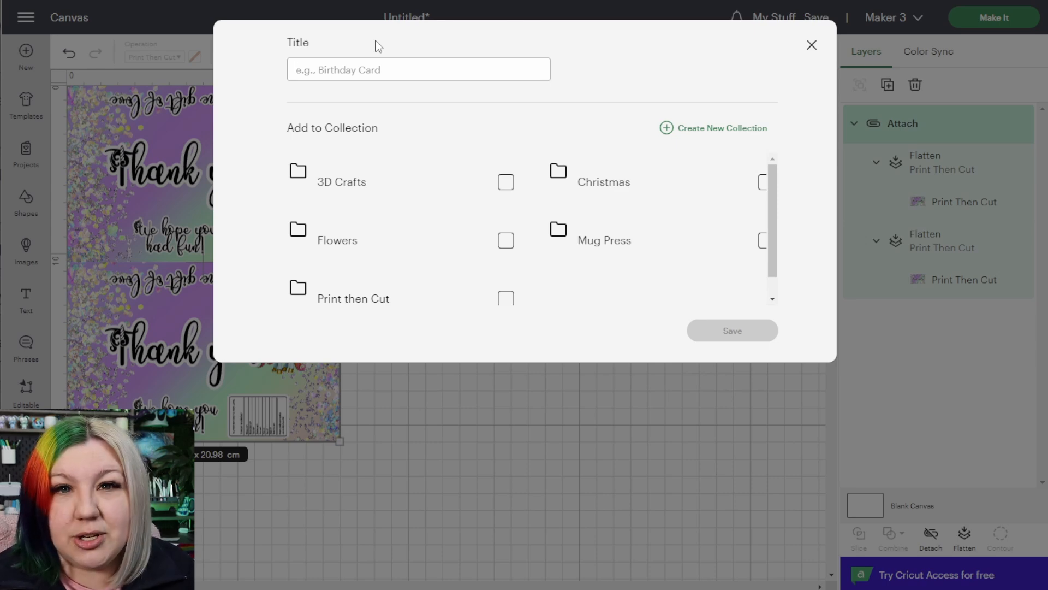
type("Unicorn Wrapper")
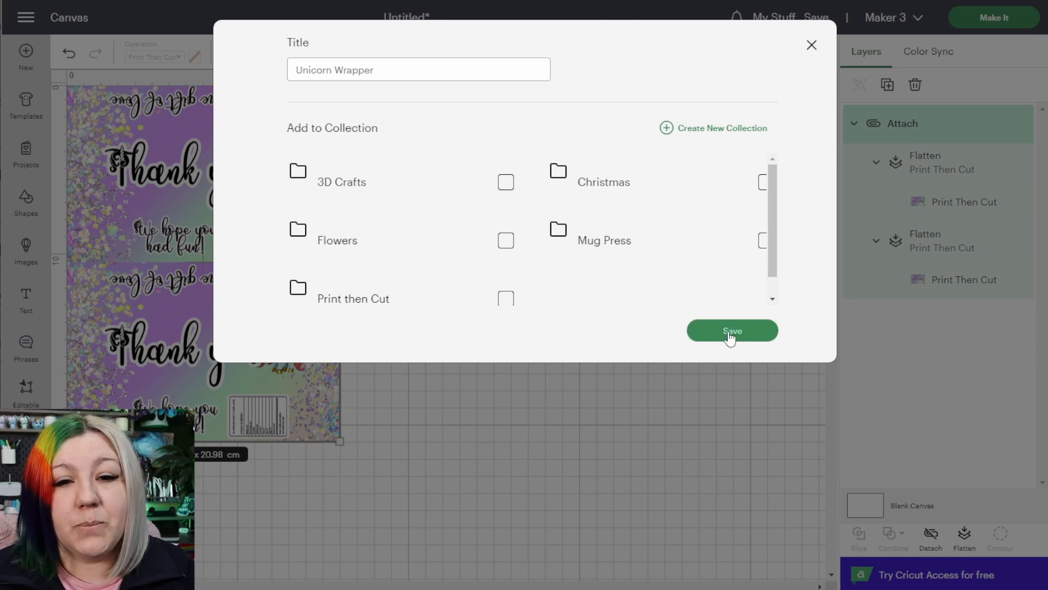
left_click(732, 330)
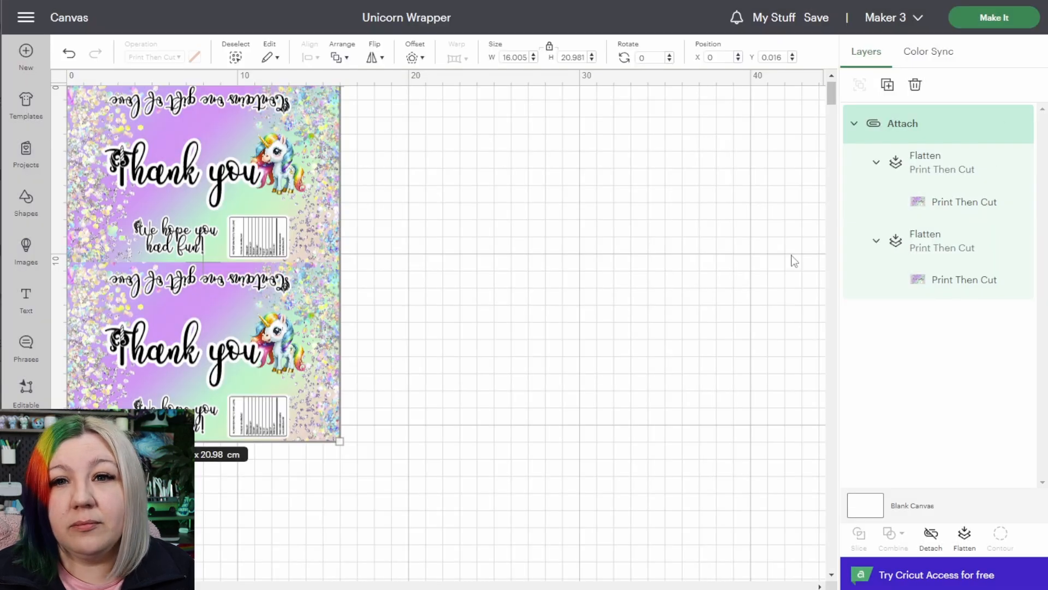
Take the A4 Print Then Cut mat through to print setup and choose Microsoft Print to PDF as the printer
left_click(996, 20)
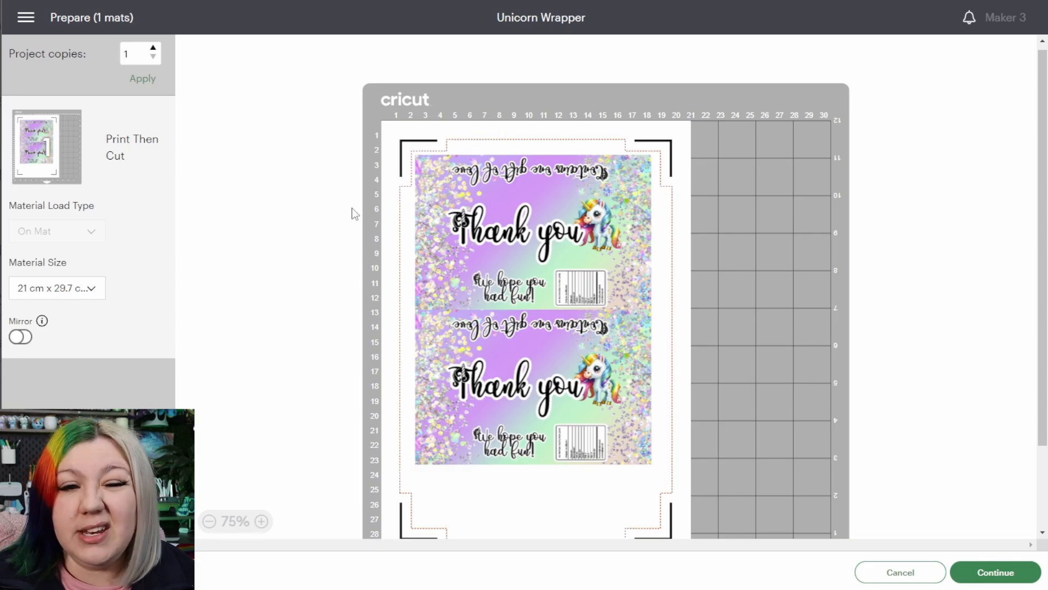
left_click(993, 569)
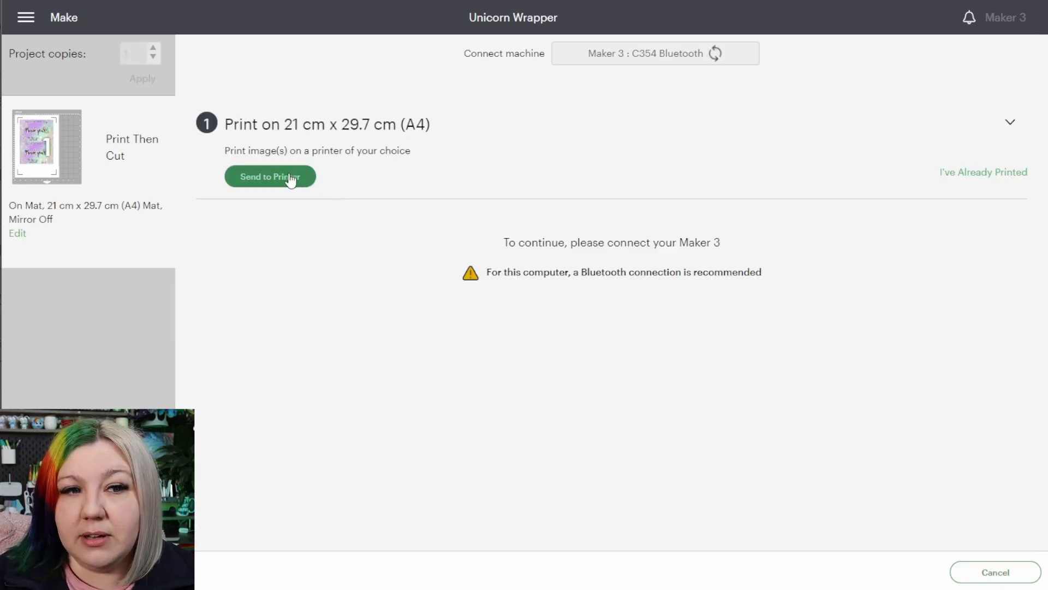
left_click(270, 176)
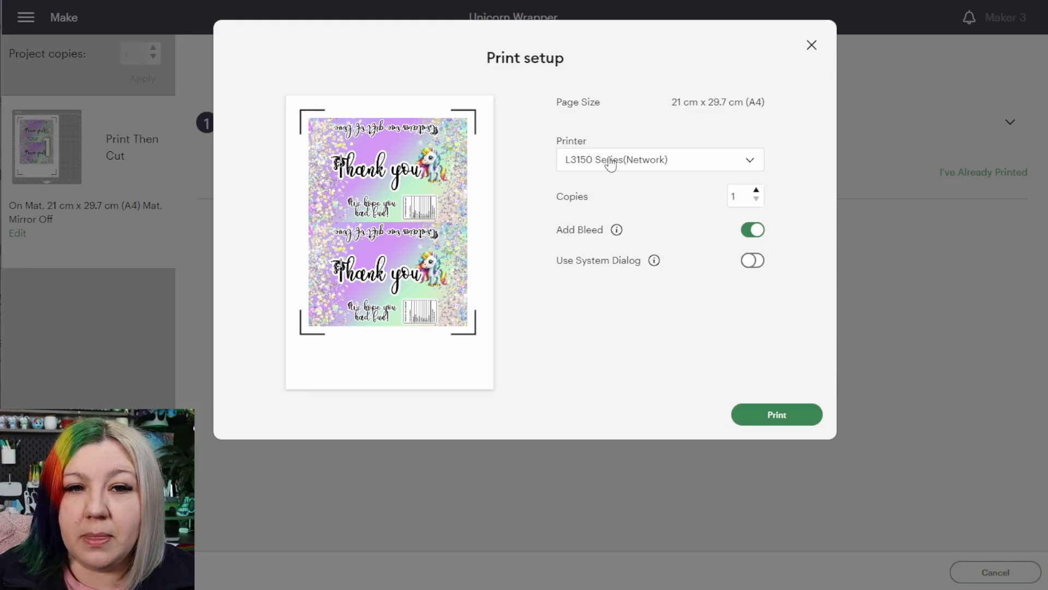
left_click(609, 162)
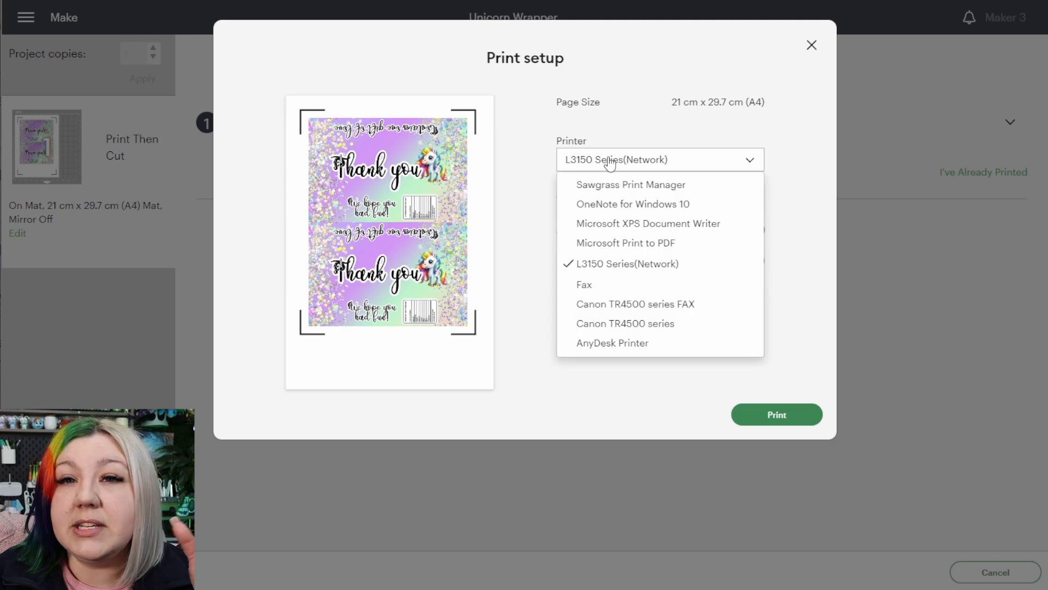
left_click(613, 244)
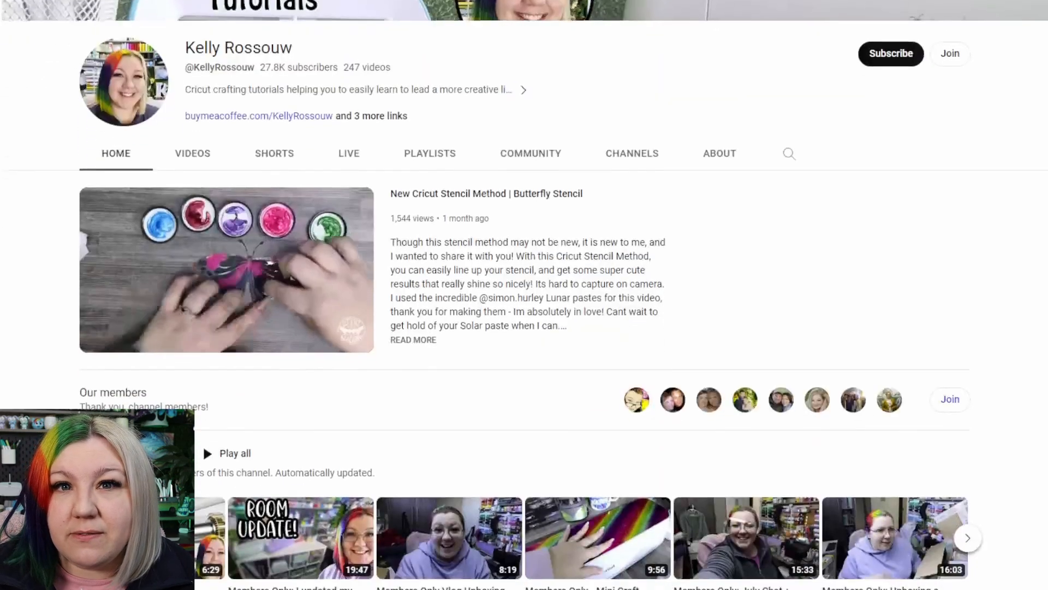
scroll(524, 295, "down", 5)
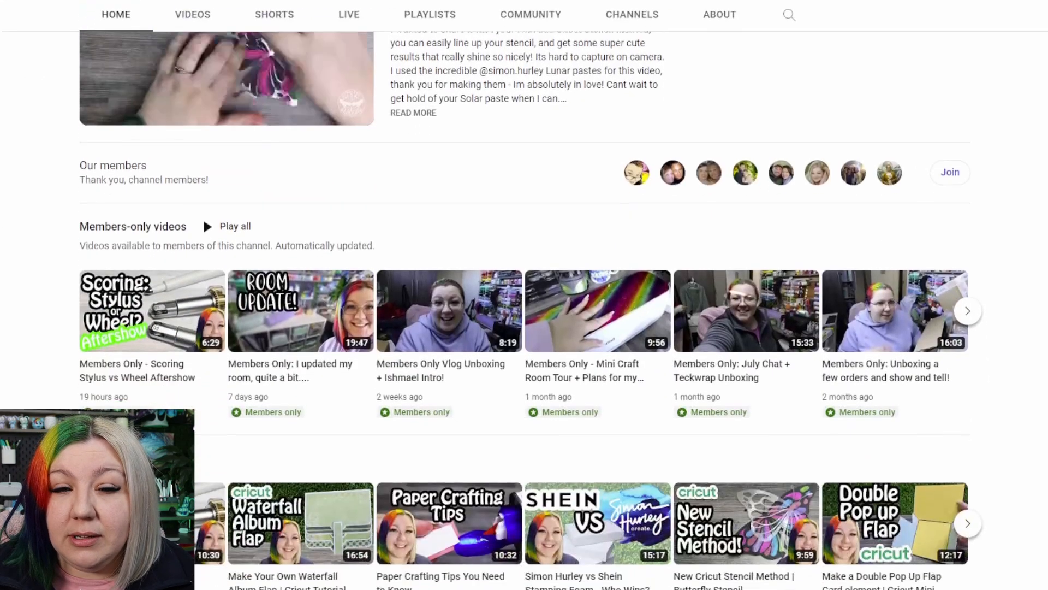
scroll(524, 295, "down", 5)
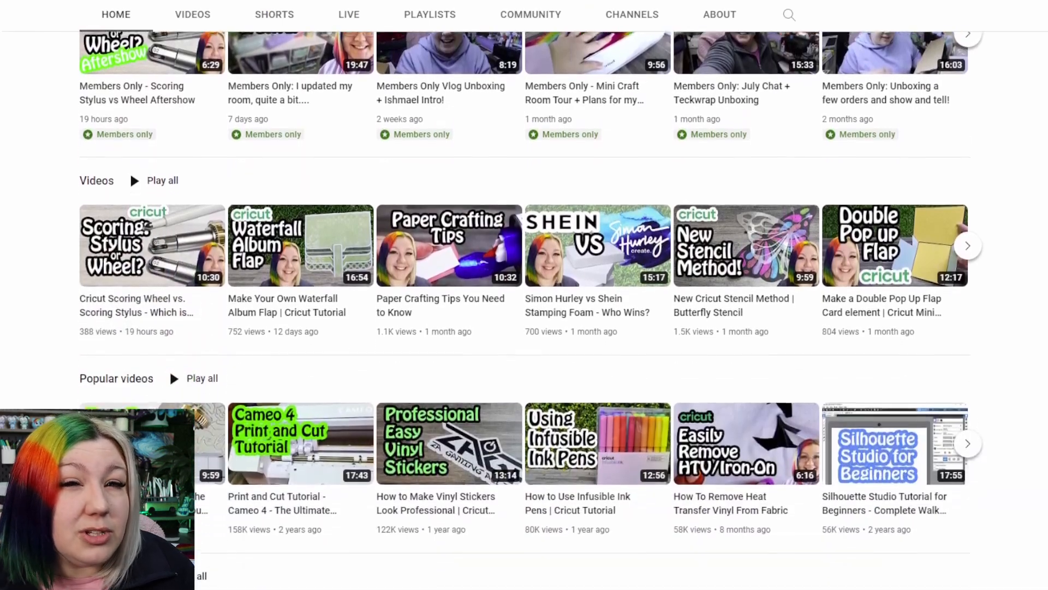
scroll(524, 295, "down", 4)
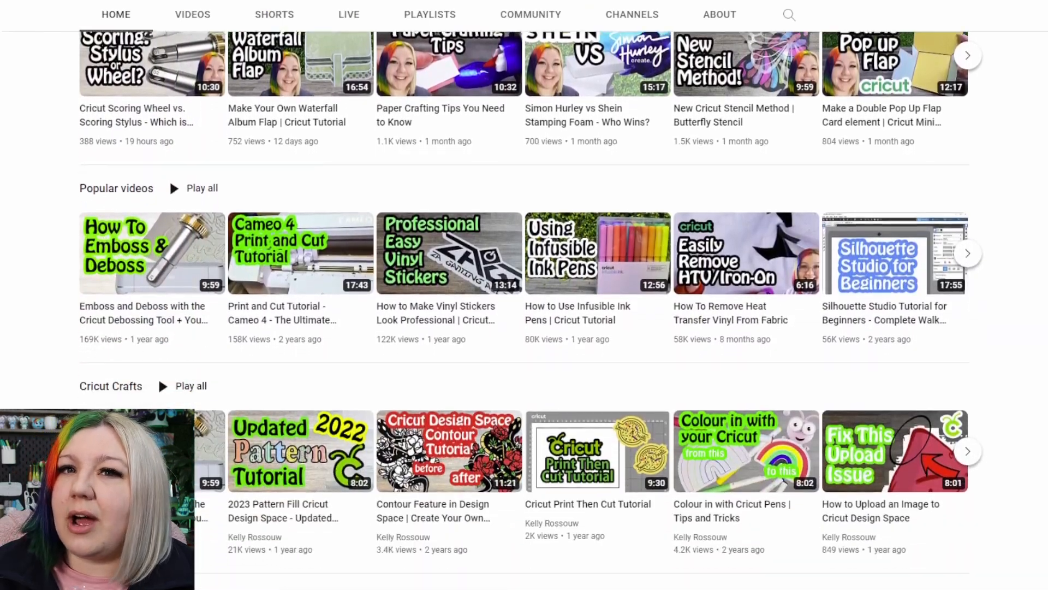
scroll(524, 295, "down", 4)
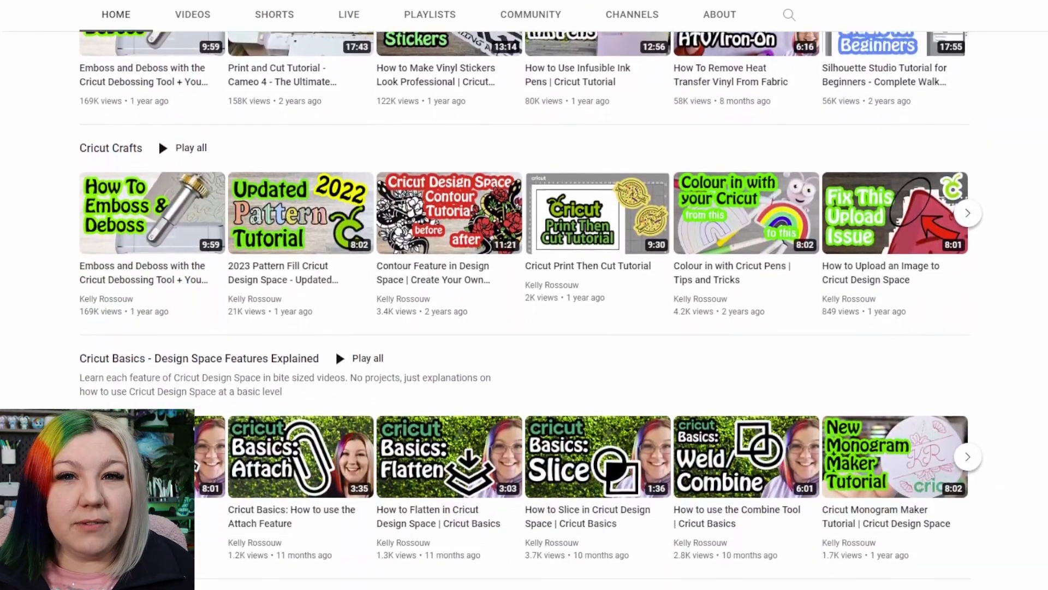
scroll(524, 294, "down", 5)
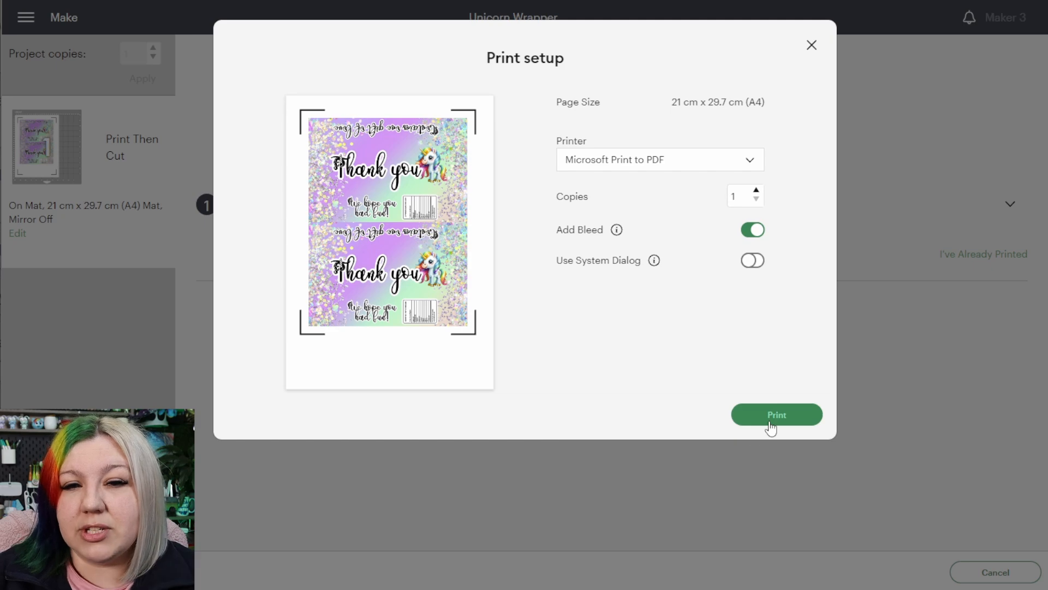
Select the L3150 Series(Network) printer, enable the system dialog, and send the wrappers to print
left_click(628, 161)
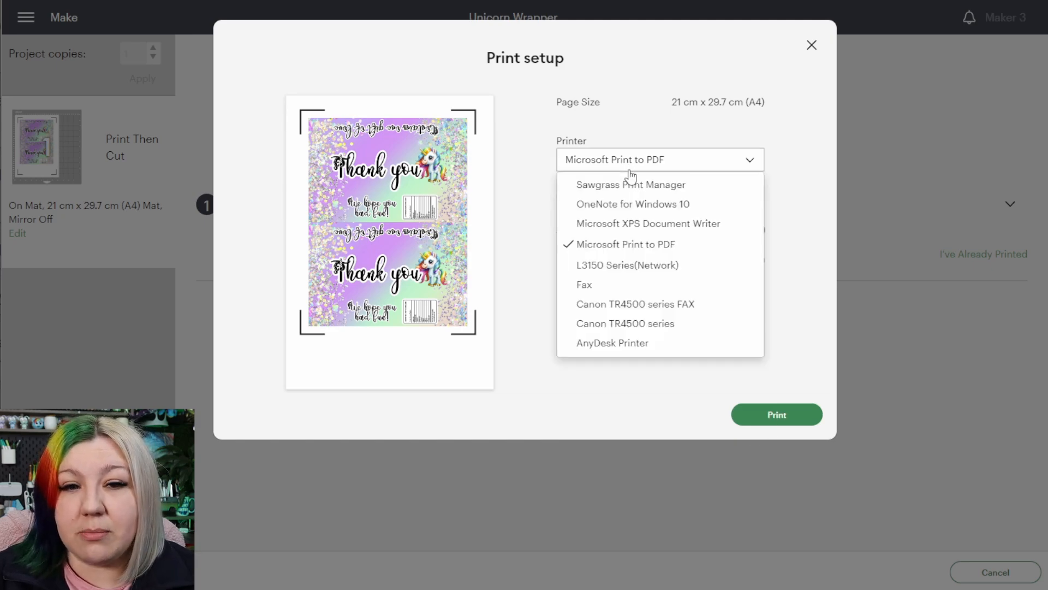
left_click(631, 266)
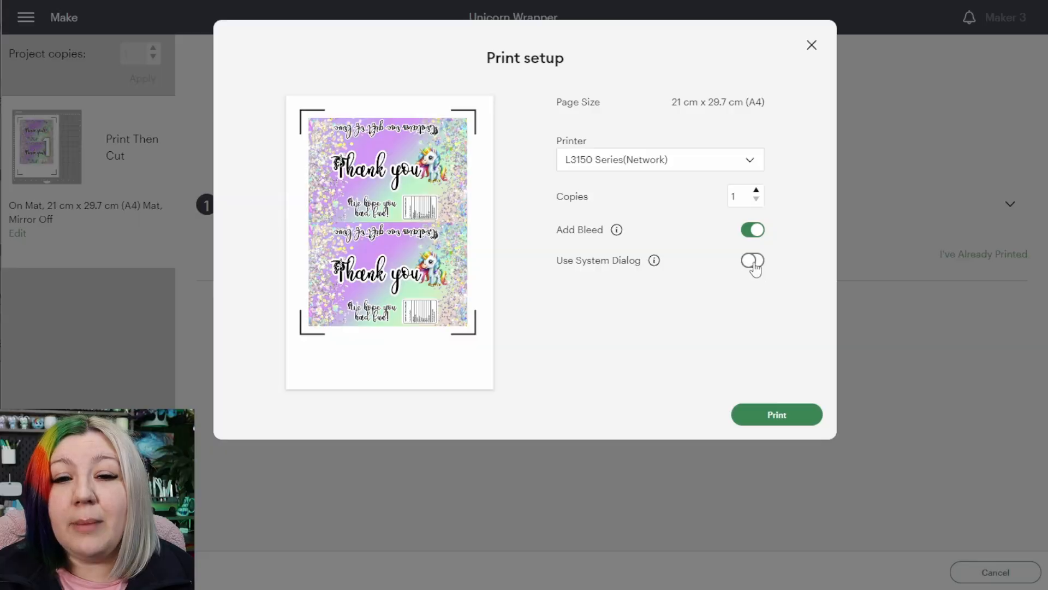
left_click(753, 261)
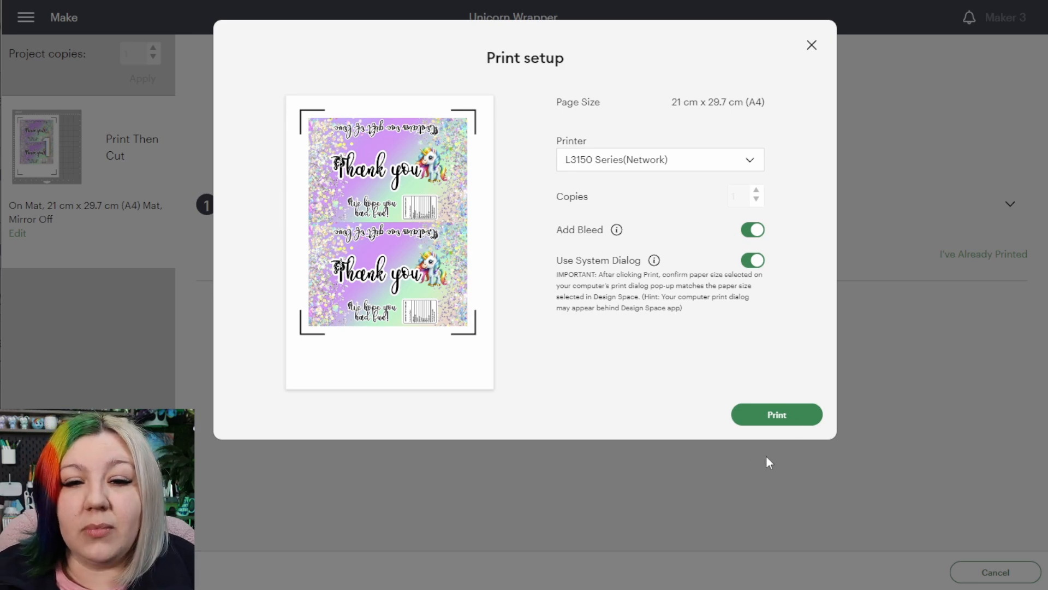
left_click(791, 420)
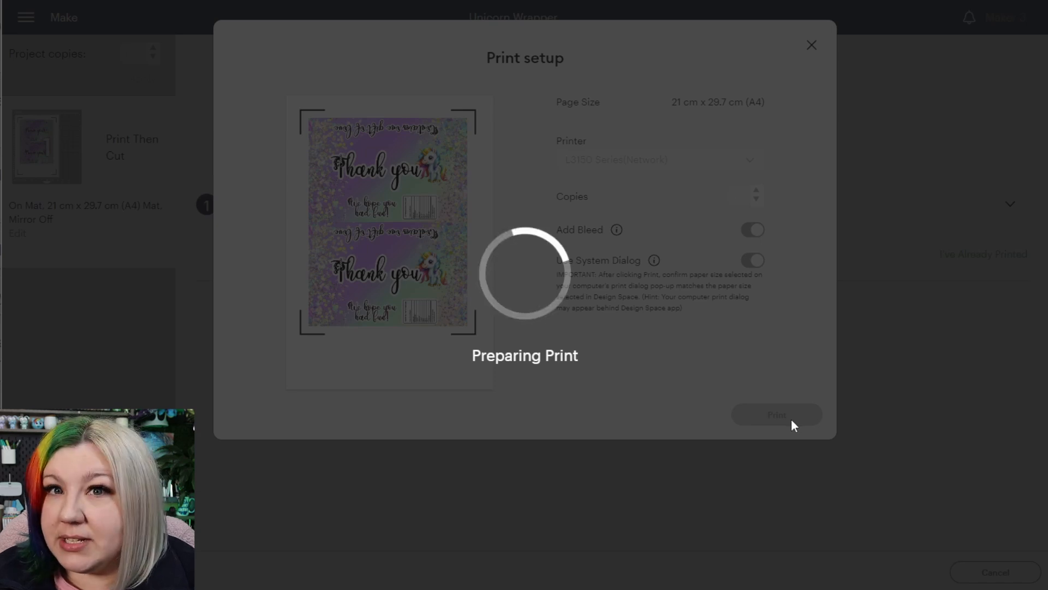
Set the print quality to High in the printing preferences and show the additional printing options
left_click_drag(206, 9, 635, 113)
left_click(736, 233)
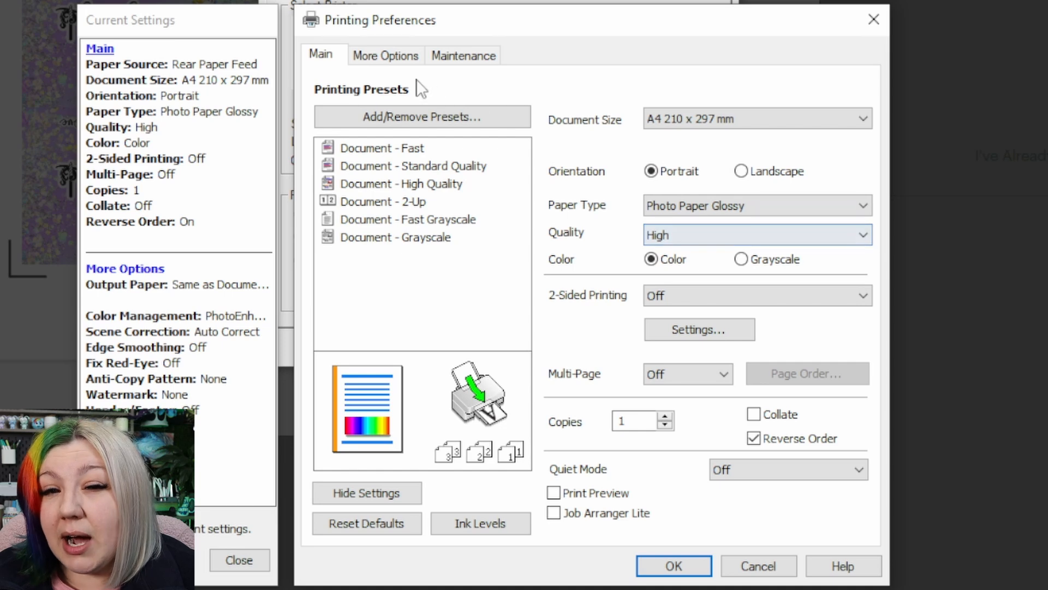
left_click(386, 55)
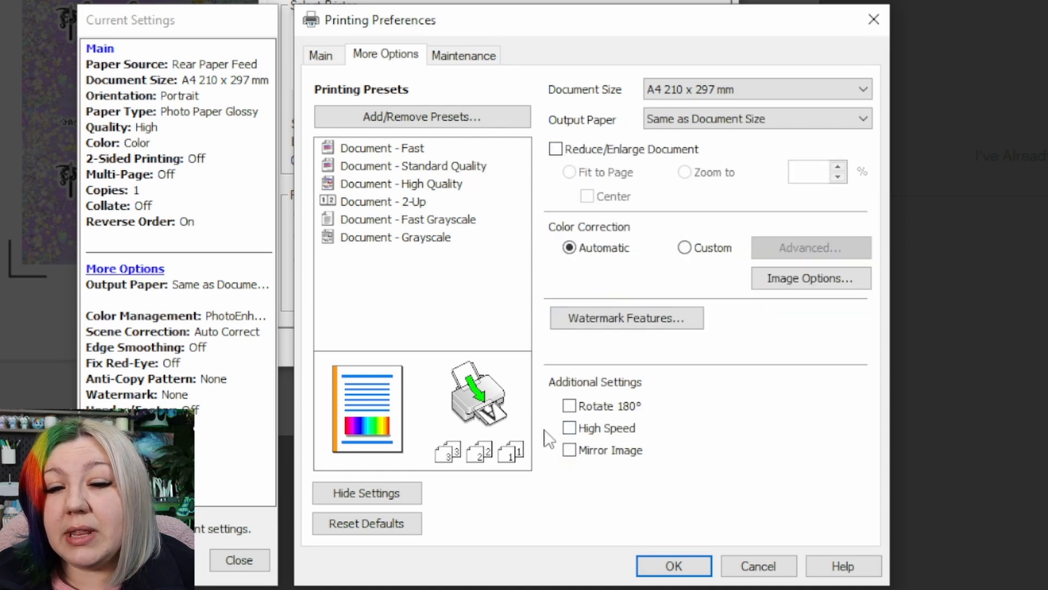